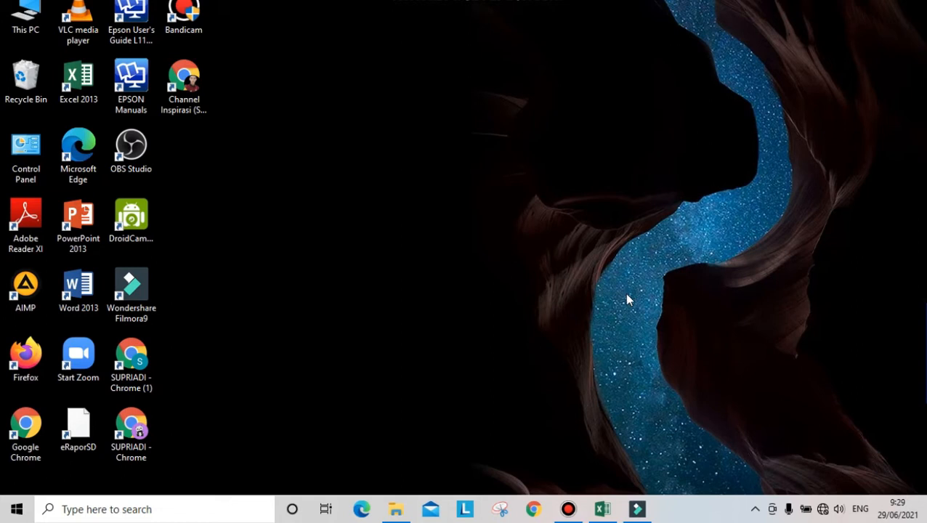
- Switch to the Excel workbook and set the font colour of the SATUAN PENDIDIKAN row, A3:D3, to Automatic
left_click(602, 509)
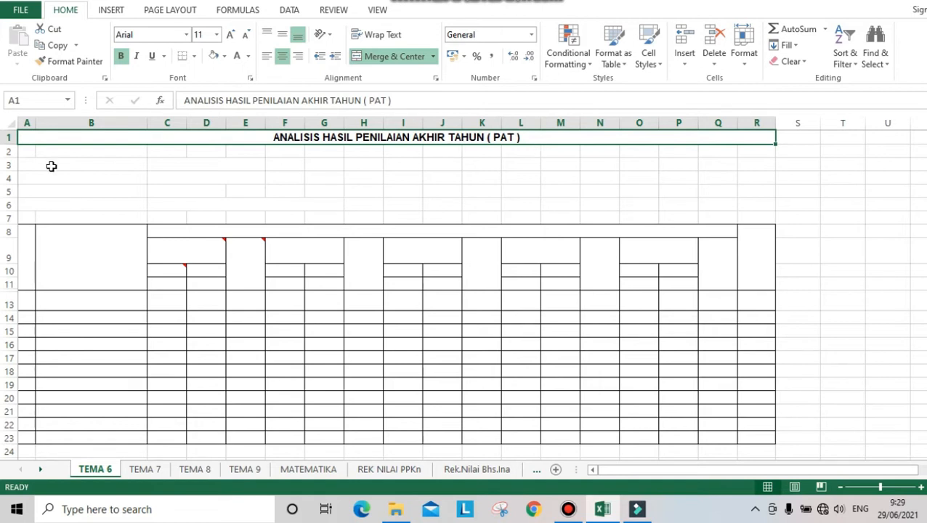
left_click_drag(40, 163, 222, 164)
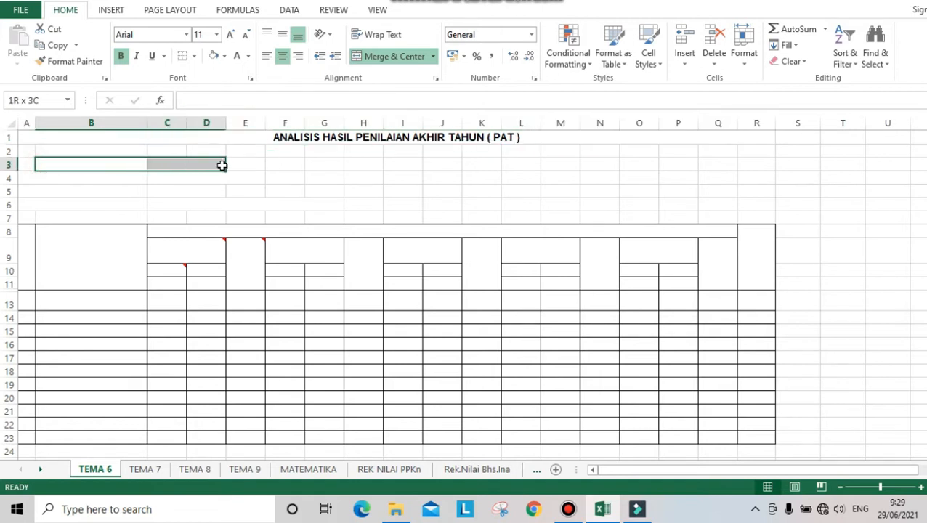
left_click(248, 59)
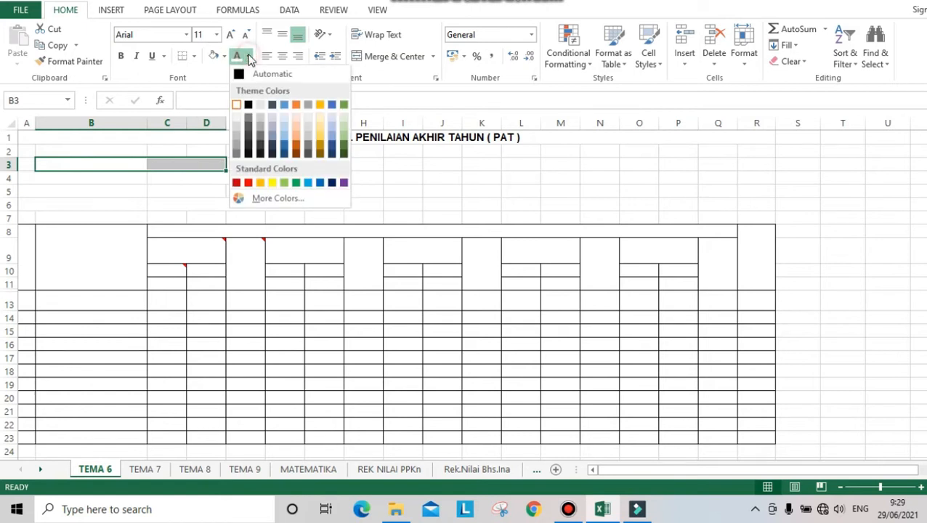
left_click(242, 73)
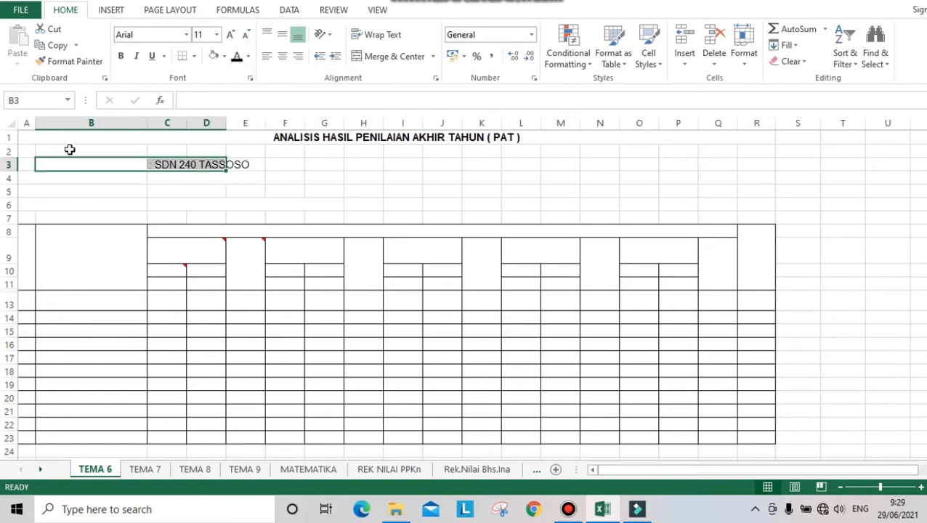
left_click(31, 164)
left_click(235, 57)
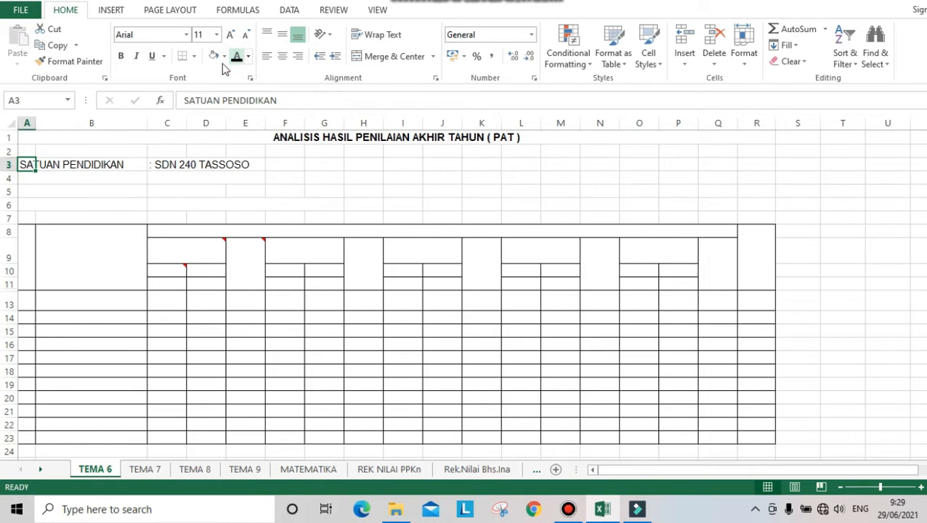
- Apply the automatic black font colour to the KELAS/SEMESTER, TAHUN PELAJARAN and TEMA rows in A4:D6
left_click_drag(27, 177, 222, 177)
left_click(237, 58)
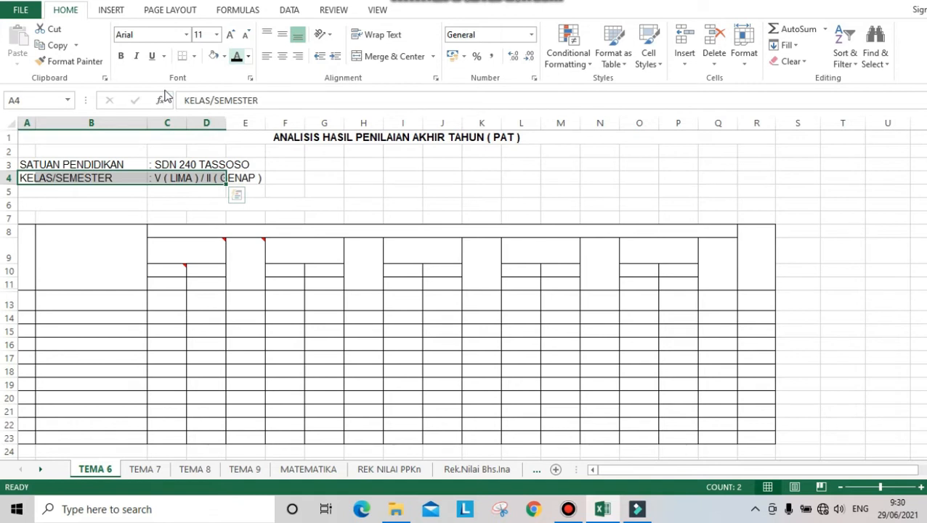
left_click_drag(19, 189, 203, 190)
left_click(236, 58)
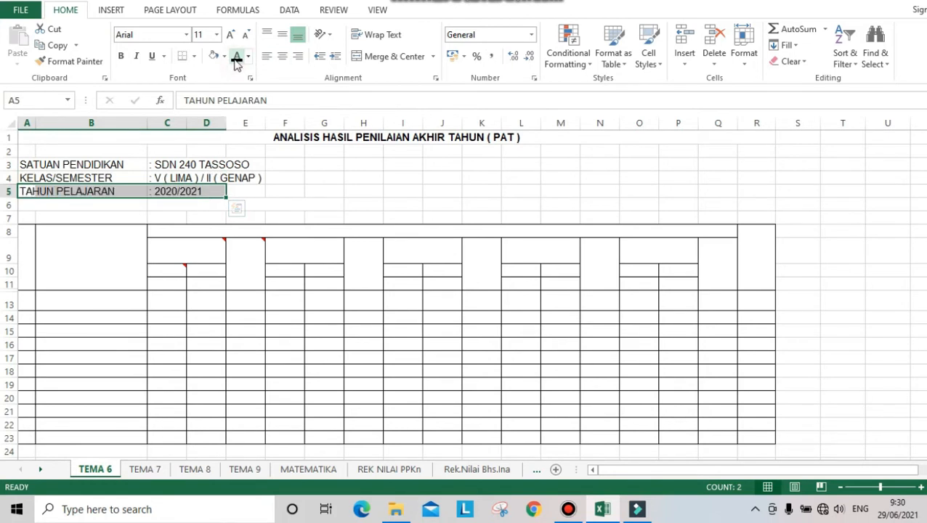
left_click_drag(25, 204, 209, 204)
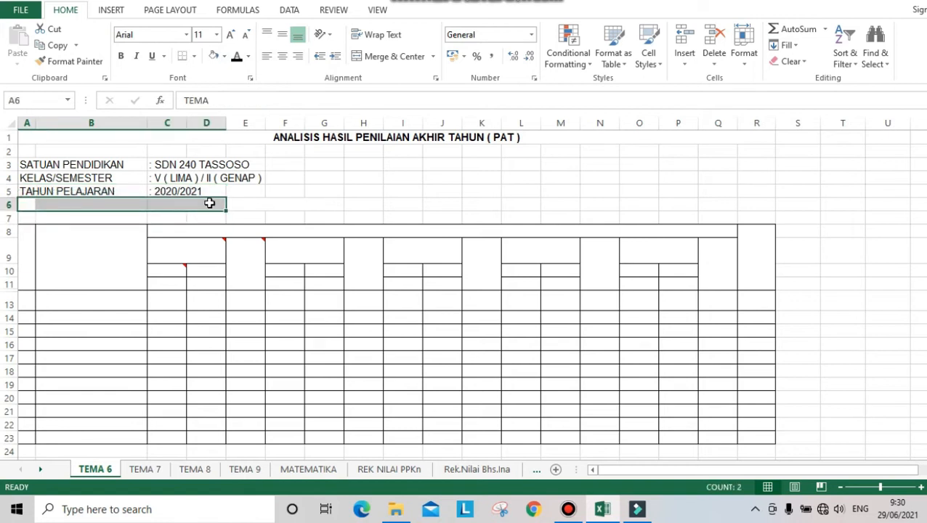
left_click(236, 58)
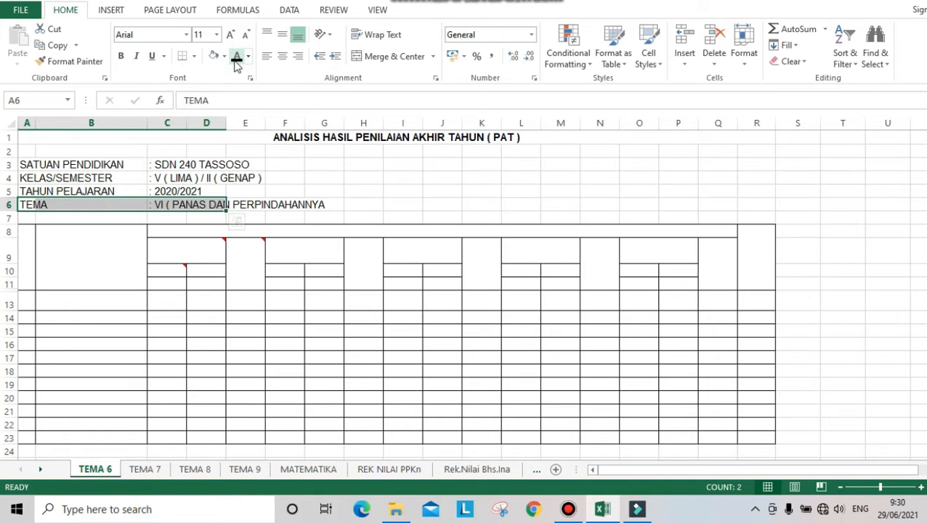
left_click(404, 194)
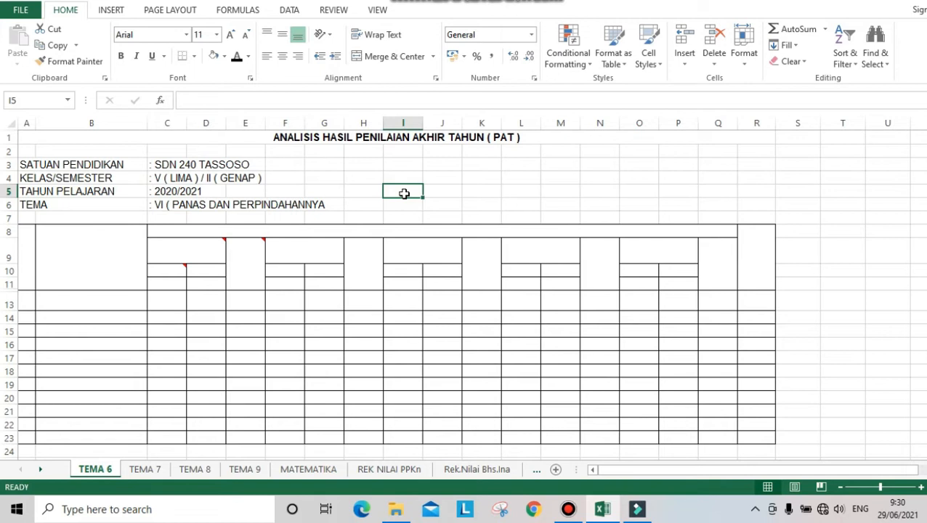
- Apply the black font colour to the table headings NO, NAMA PESERTA DIDIK and MUAPEL/BENTUK SOAL/KD/NO.SOAL / SKOR
left_click(29, 237)
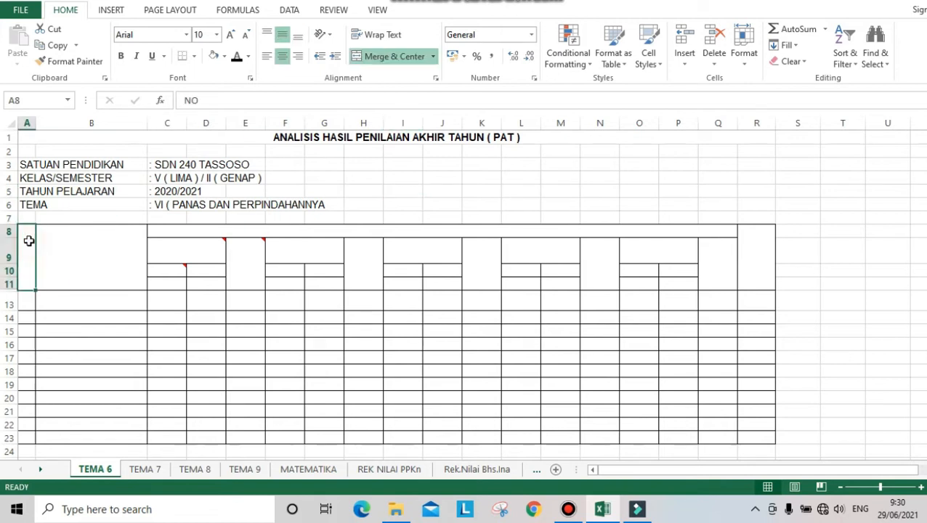
left_click(236, 56)
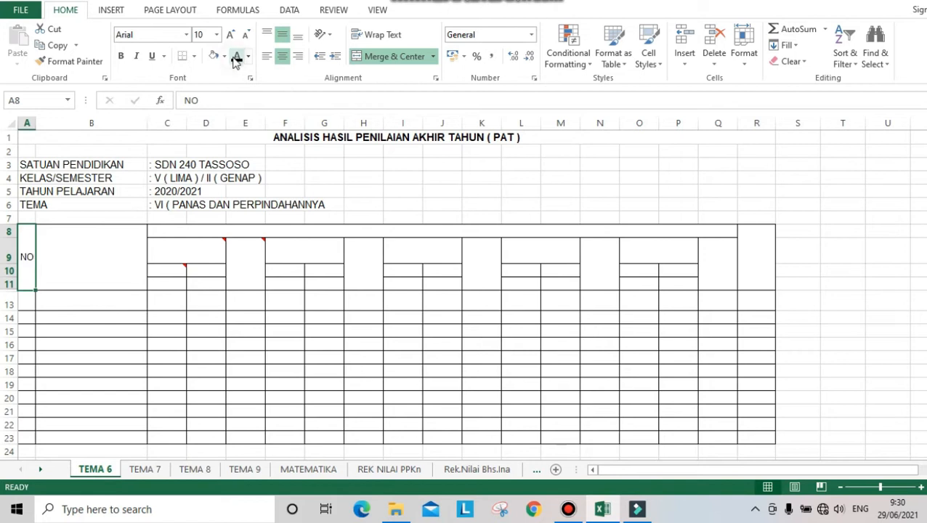
left_click(99, 242)
left_click(237, 56)
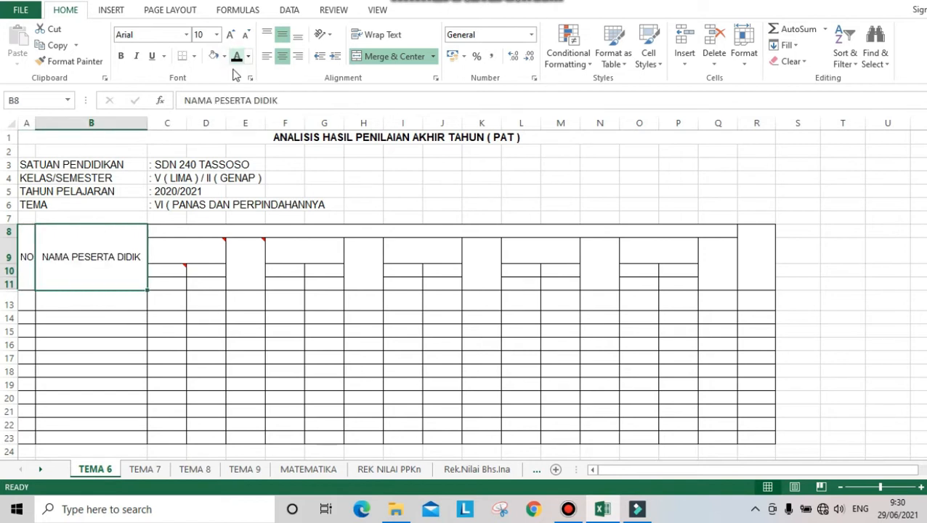
left_click(209, 229)
left_click(237, 56)
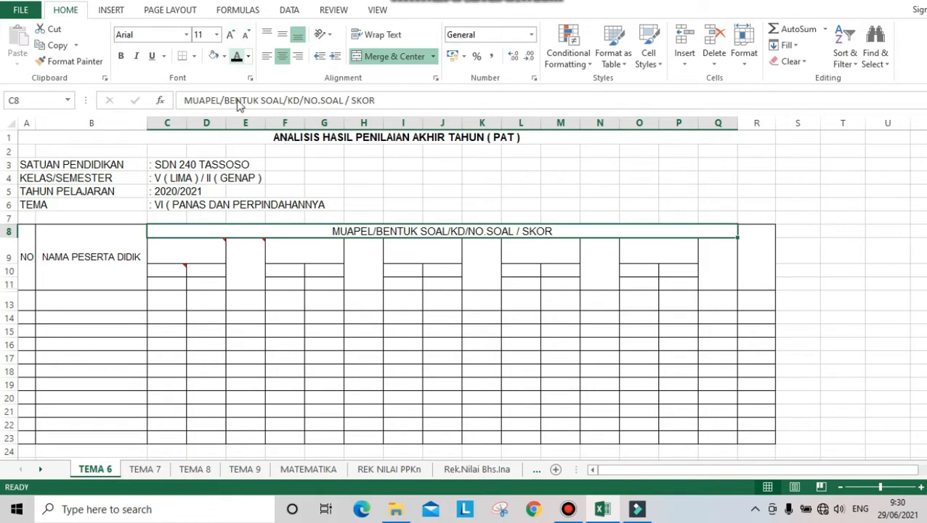
- Apply the black font colour to the PPKn / PGK /3.2 heading in C9 and its question numbers in C10 and D10
left_click(204, 252)
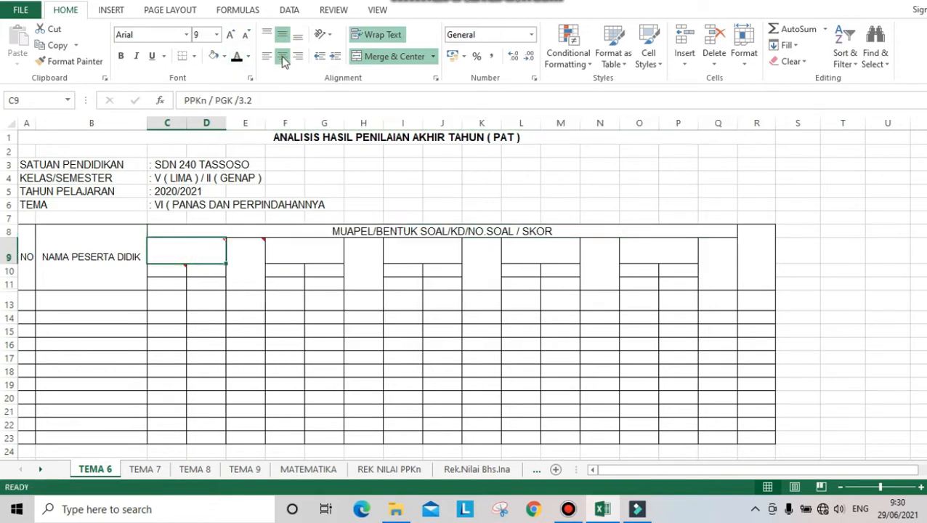
left_click(236, 58)
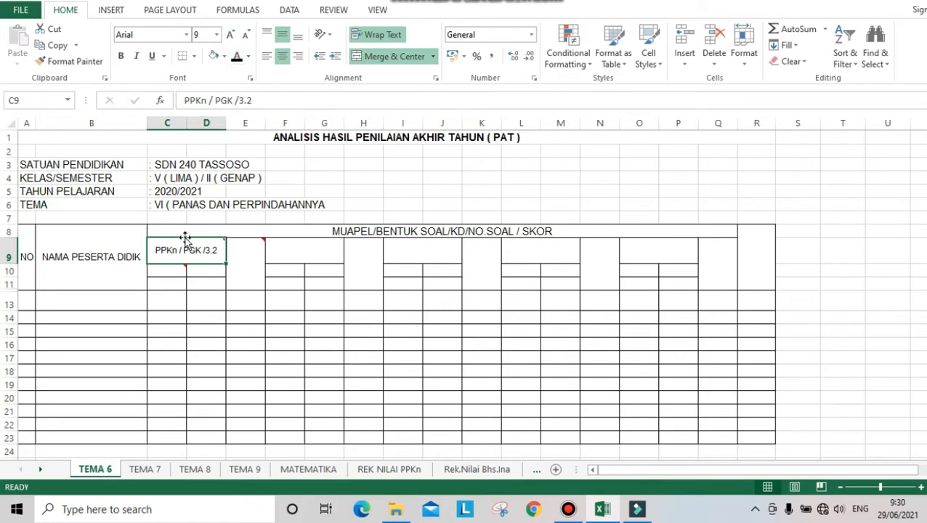
mouse_move(187, 249)
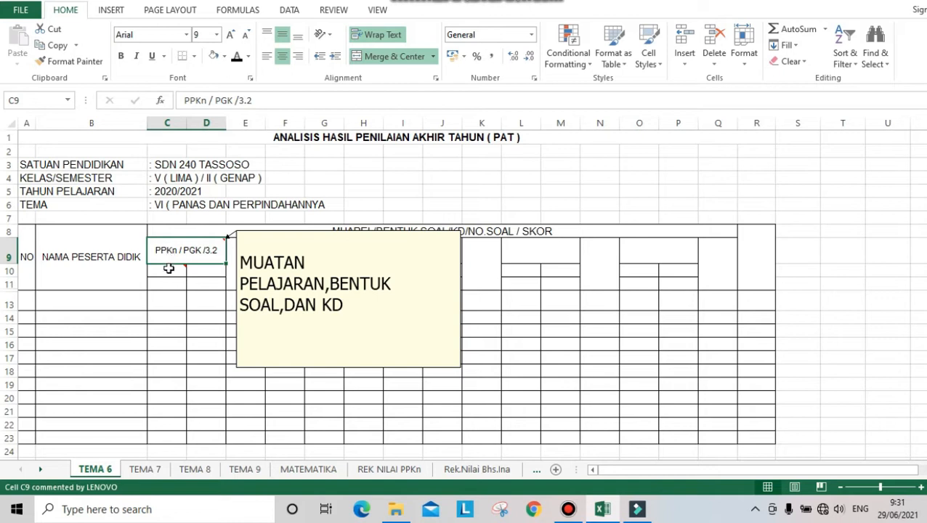
left_click(169, 270)
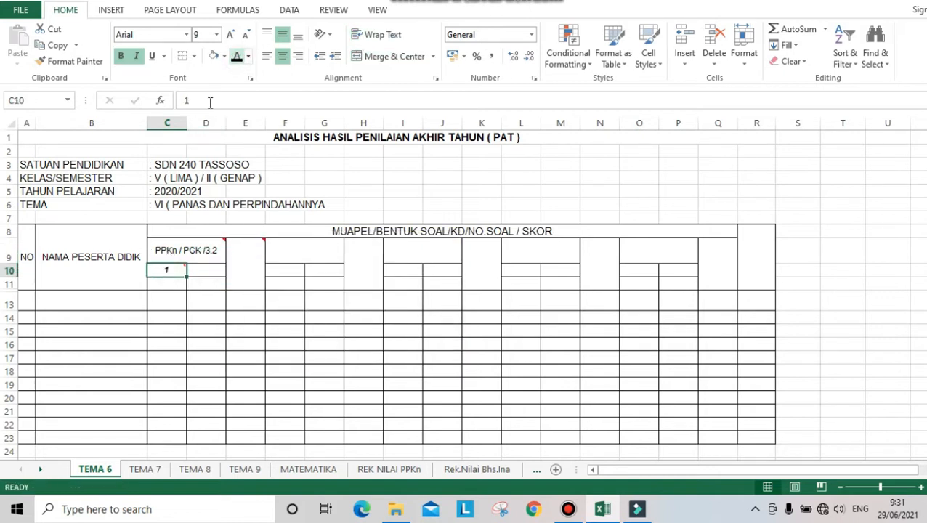
mouse_move(157, 269)
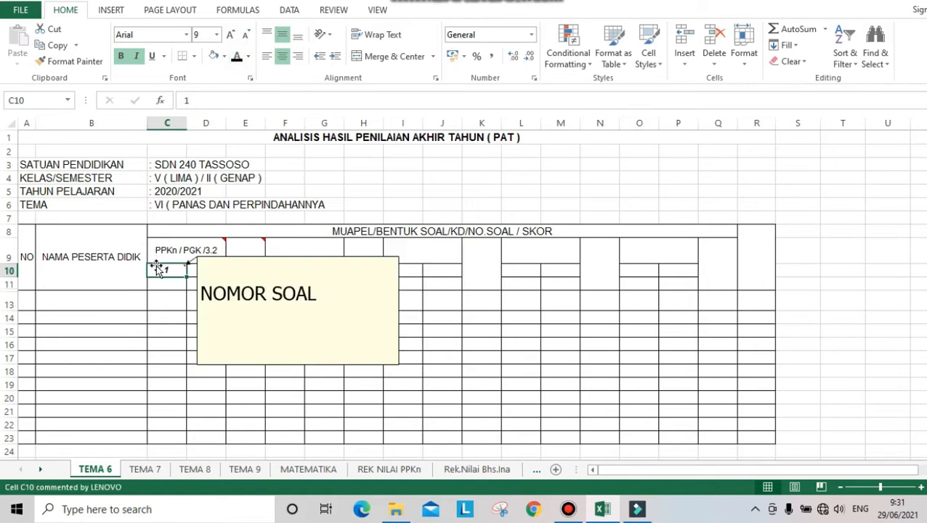
left_click(196, 268)
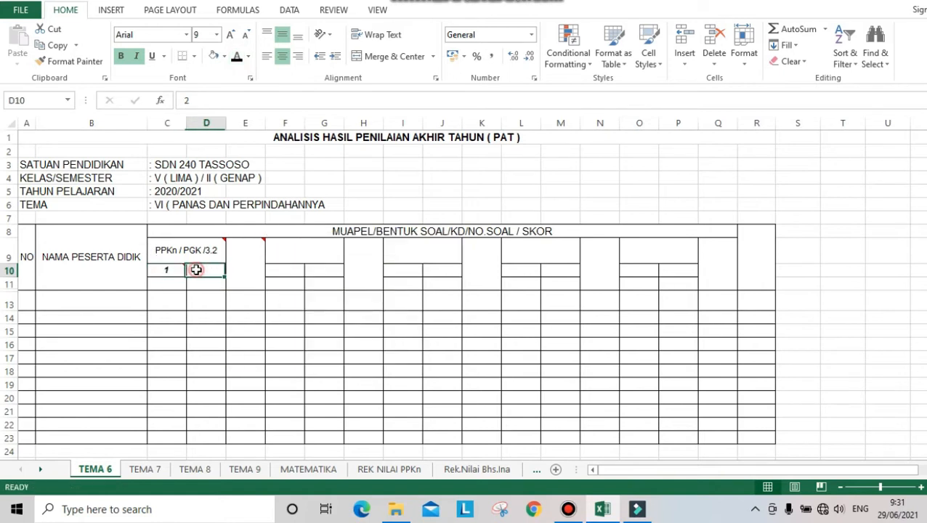
left_click(236, 58)
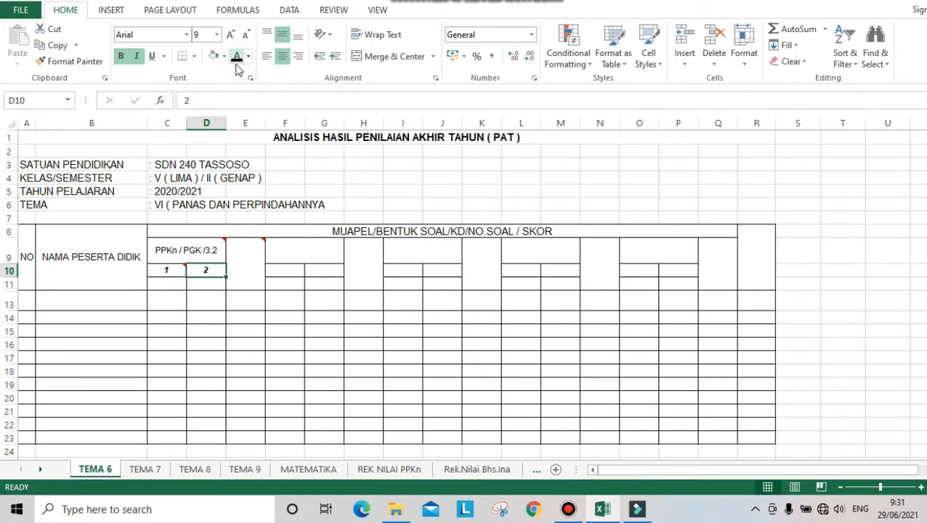
- Apply the black font colour to the NA KD heading in E9 and the remaining subject headings in F9:Q11
left_click(239, 261)
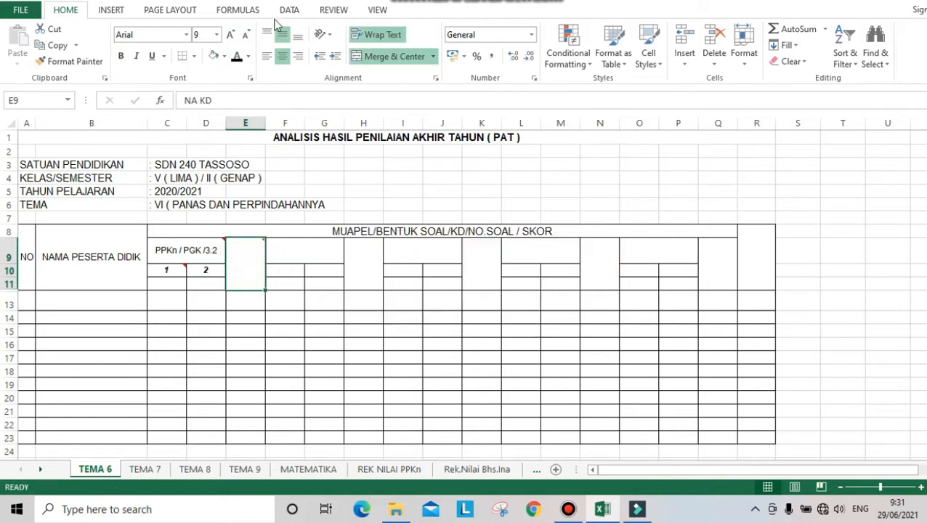
left_click(236, 58)
mouse_move(279, 246)
left_mouse_down()
mouse_move(691, 281)
mouse_move(763, 273)
mouse_move(727, 278)
left_mouse_up()
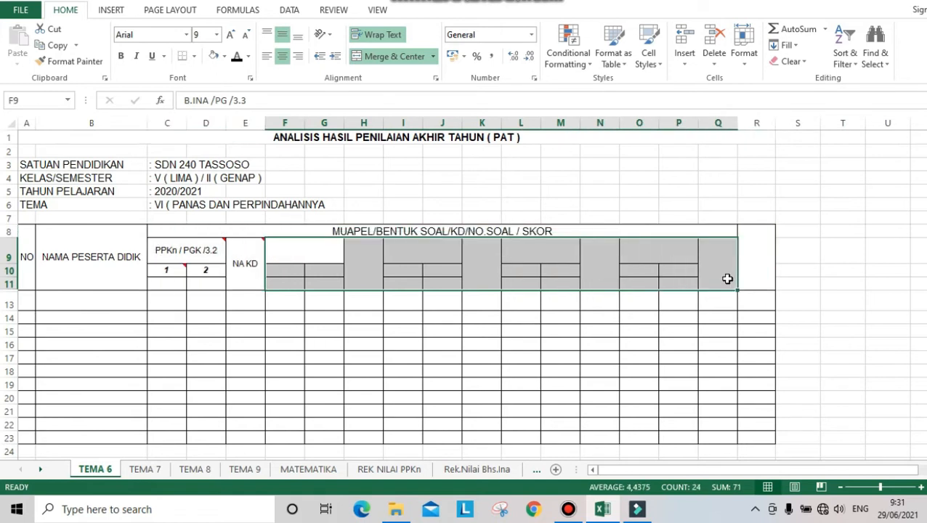
left_click(236, 58)
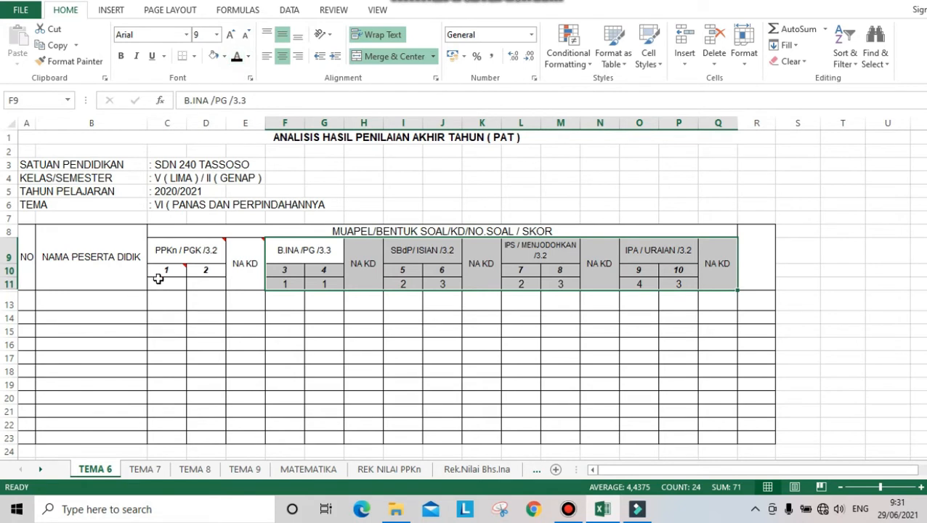
- Apply the black font colour to the NA TEMA heading in R8 and the PPKn maximum scores in C11 and D11
mouse_move(167, 268)
left_click(760, 263)
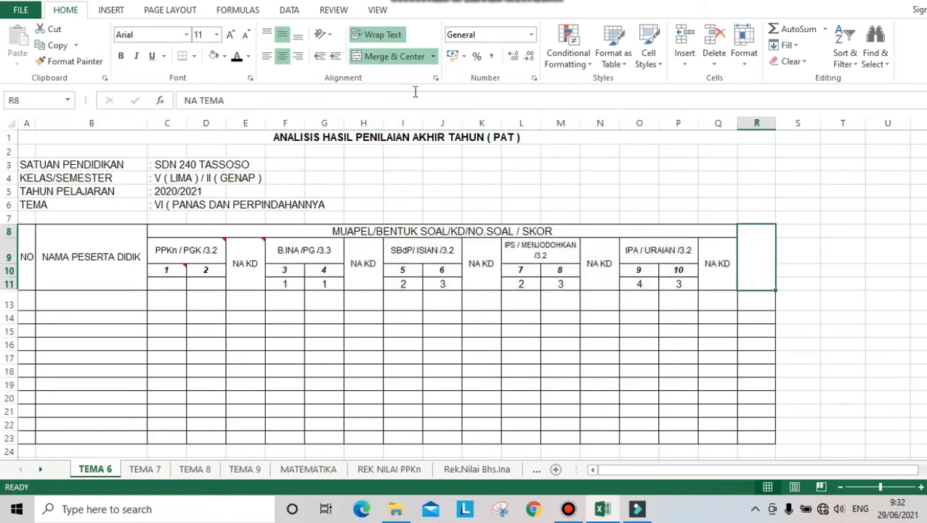
left_click(236, 56)
left_click(156, 286)
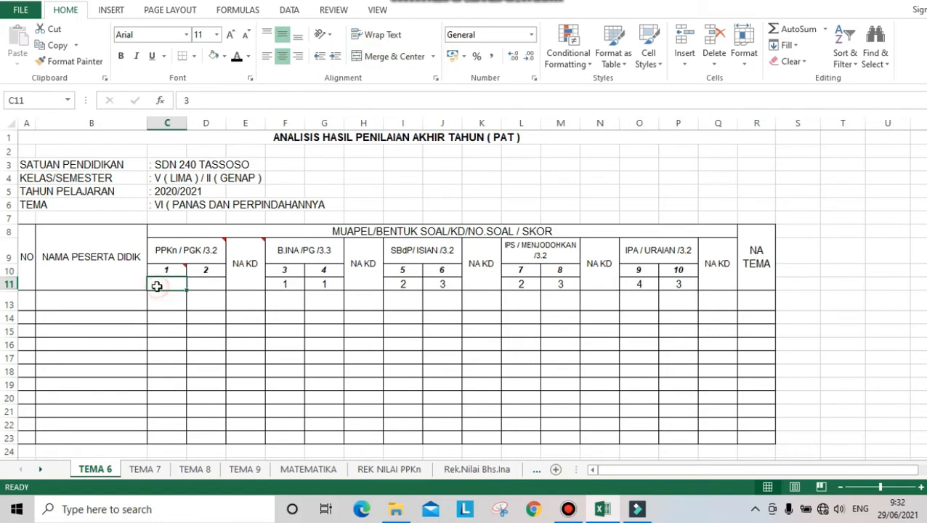
left_click(236, 57)
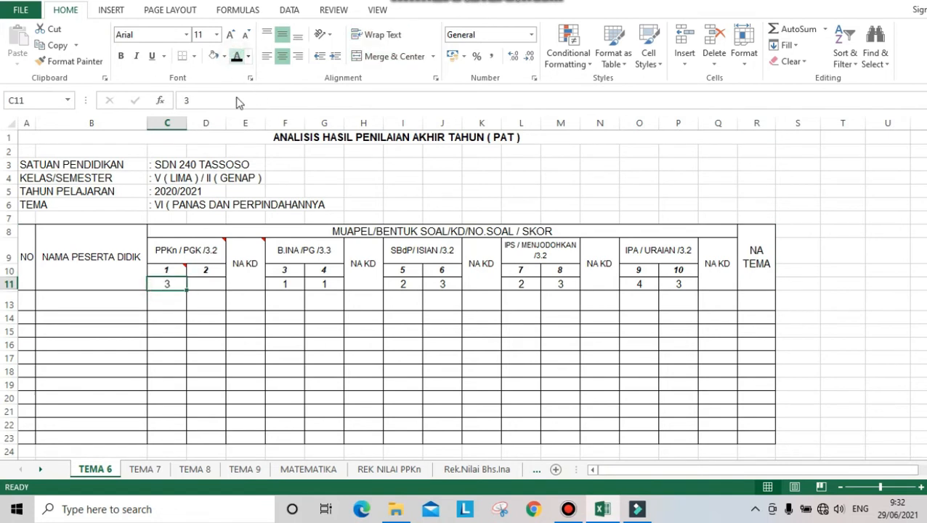
left_click(216, 284)
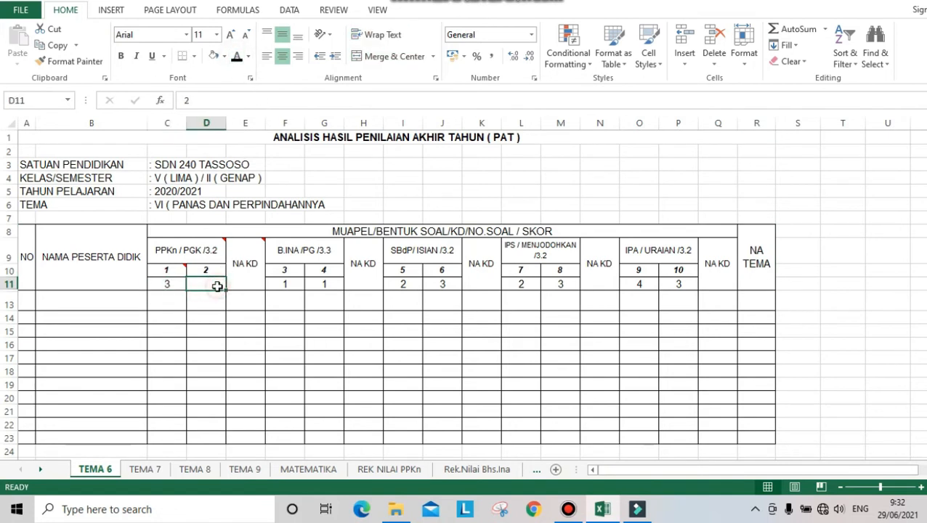
left_click(236, 57)
- Enter A as the first student's name in B13 and apply the black font colour to A13 and B13
left_click(23, 305)
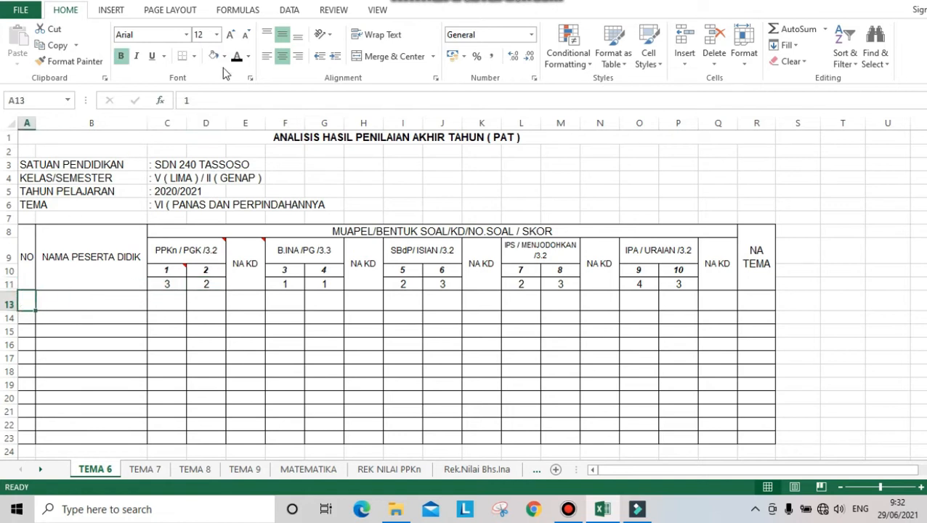
left_click(237, 57)
left_click(132, 304)
type("A")
key("ctrl+Return")
left_click(235, 56)
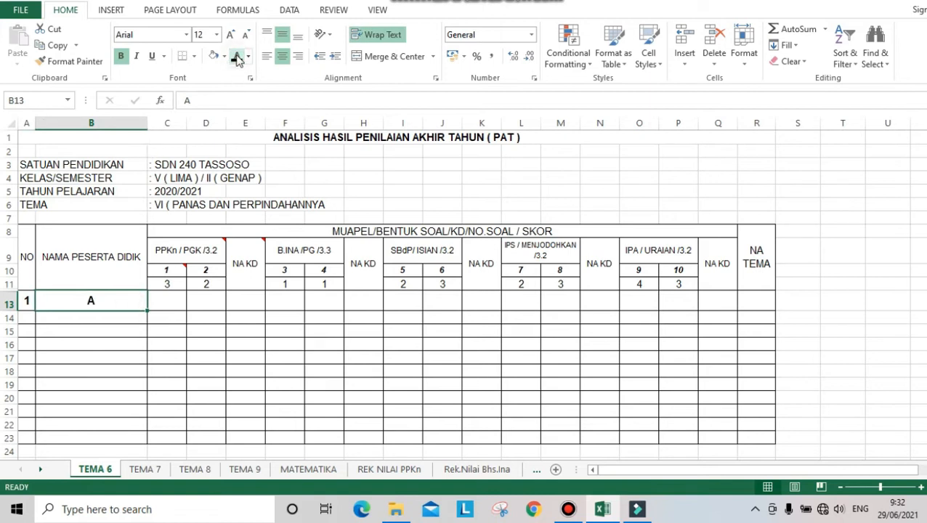
- Apply the black font colour to the first student's PPKn scores in C13 and D13, then select C13
left_click(175, 304)
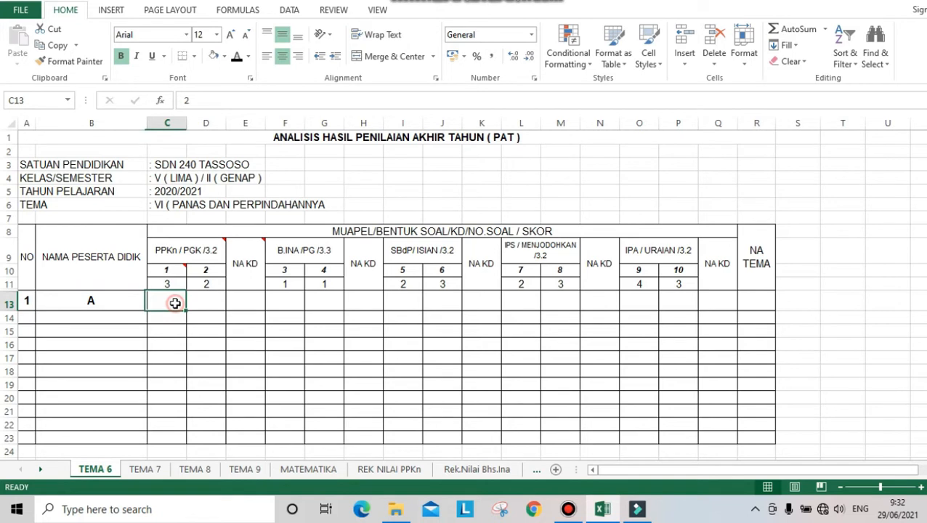
left_click(236, 58)
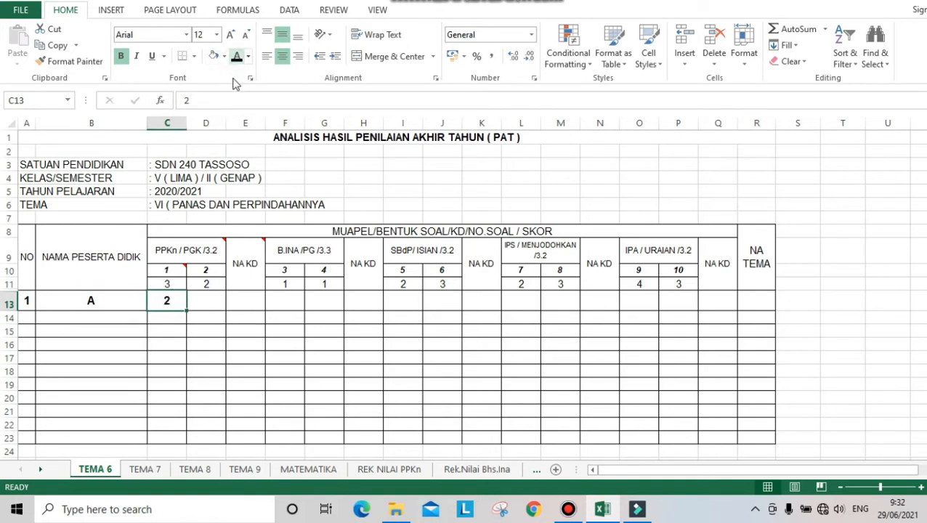
left_click(201, 305)
left_click(236, 59)
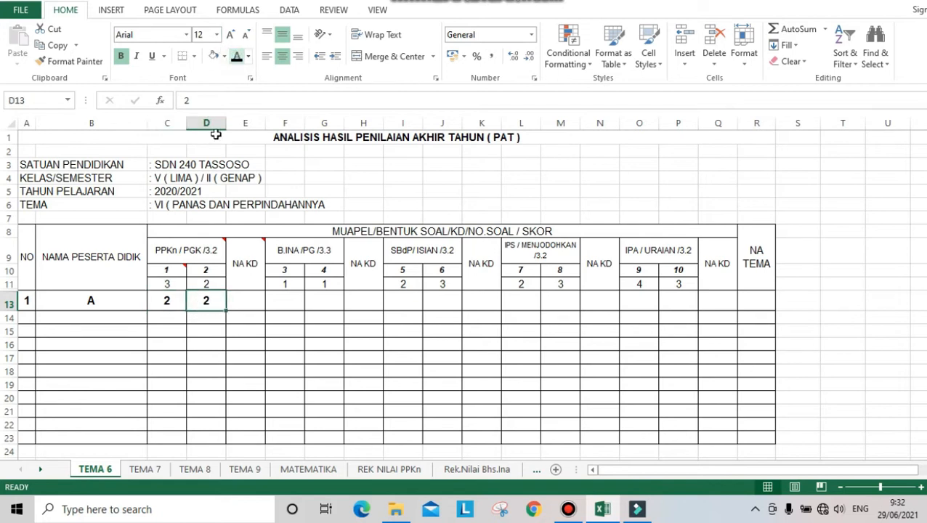
left_click(179, 285)
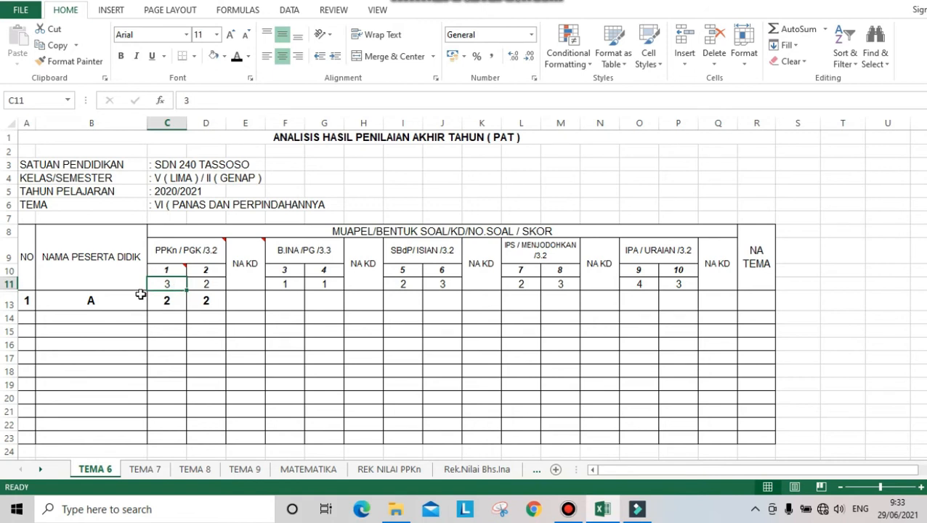
left_click(159, 302)
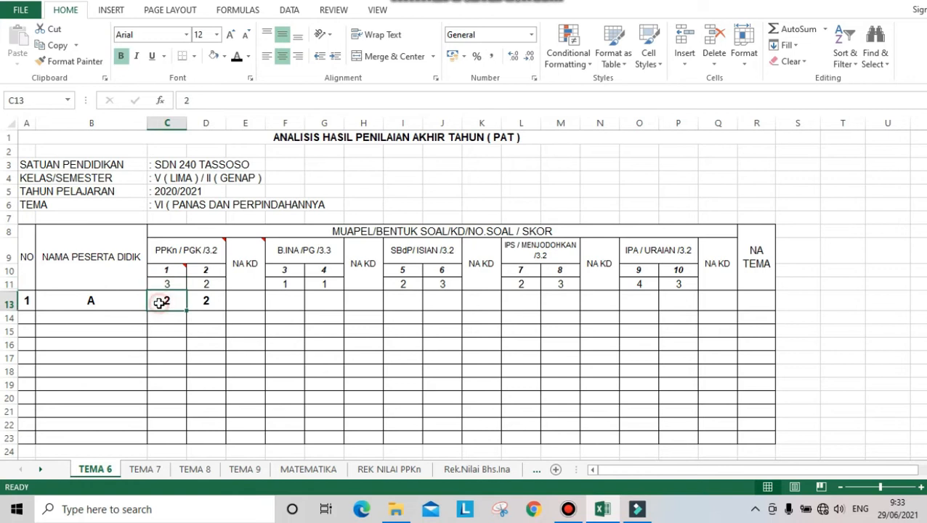
- Compare the first student's PPKn scores in C13:D13 with the maximum scores in C11:D11 and read the NA KD formula comment on E9
left_click(197, 287)
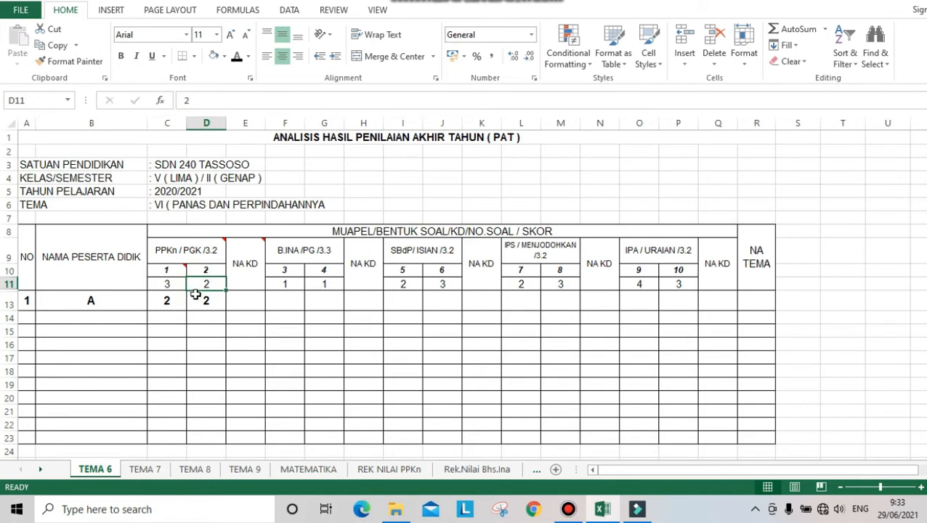
left_click(195, 302)
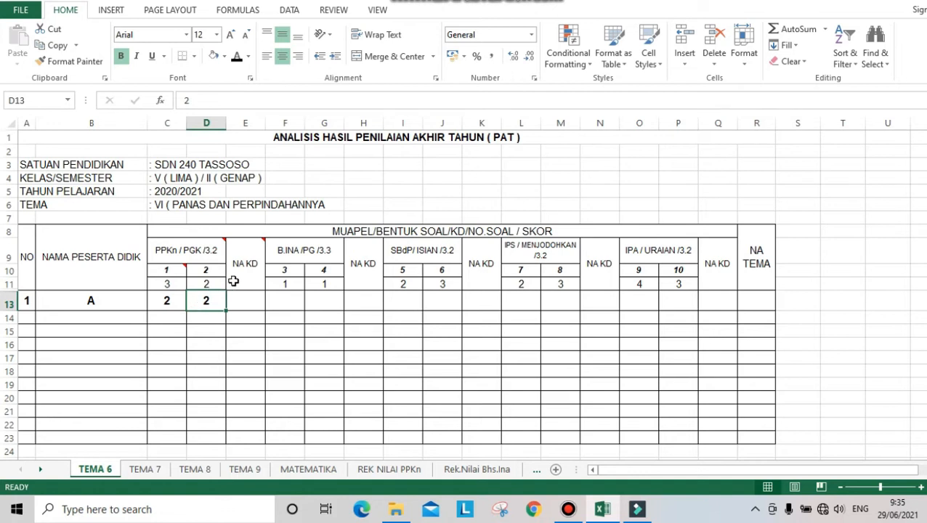
mouse_move(246, 281)
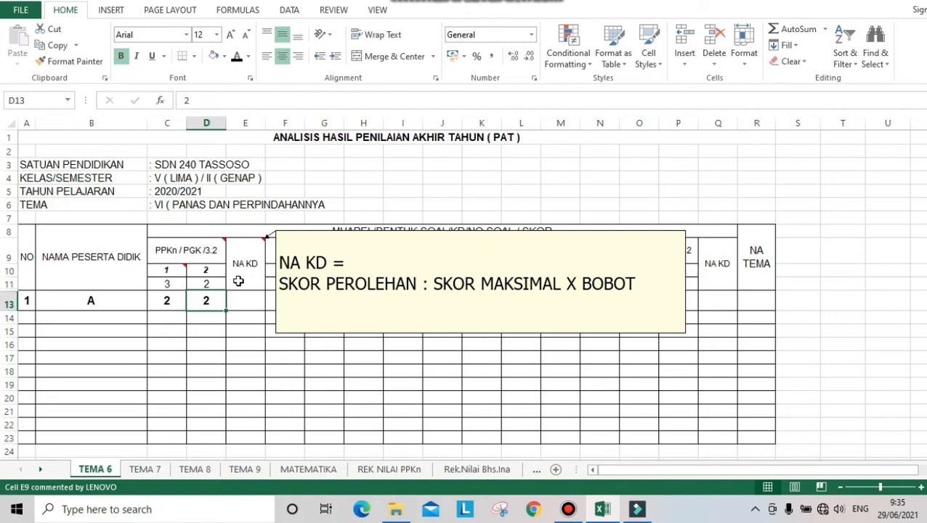
left_click(171, 301)
left_click(196, 302)
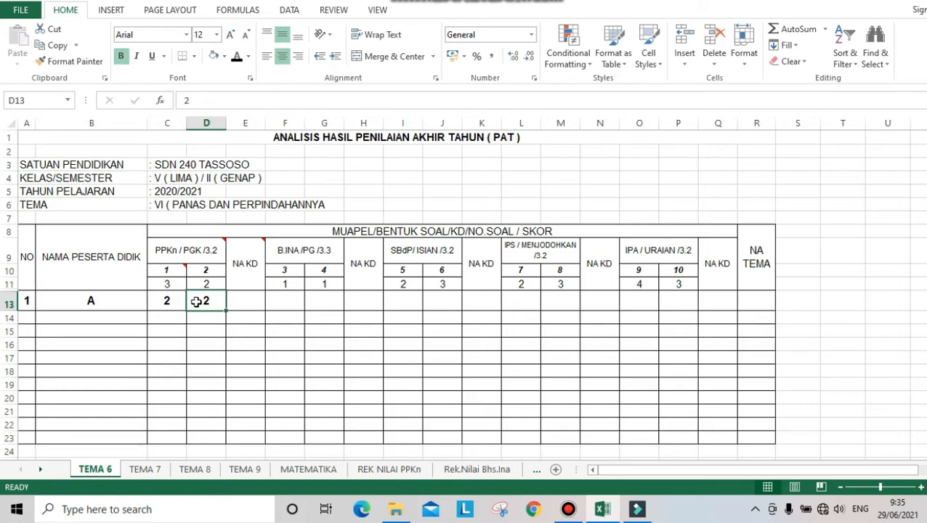
left_click(172, 286)
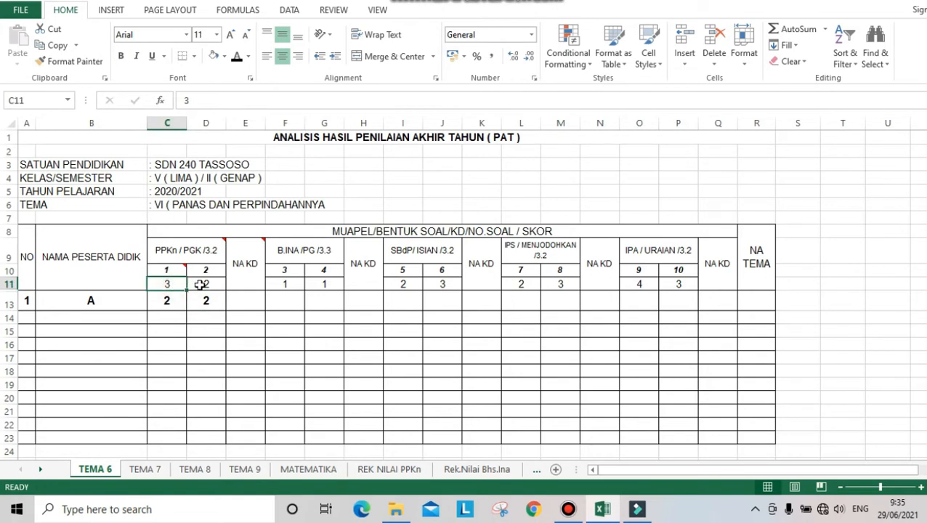
left_click(200, 285)
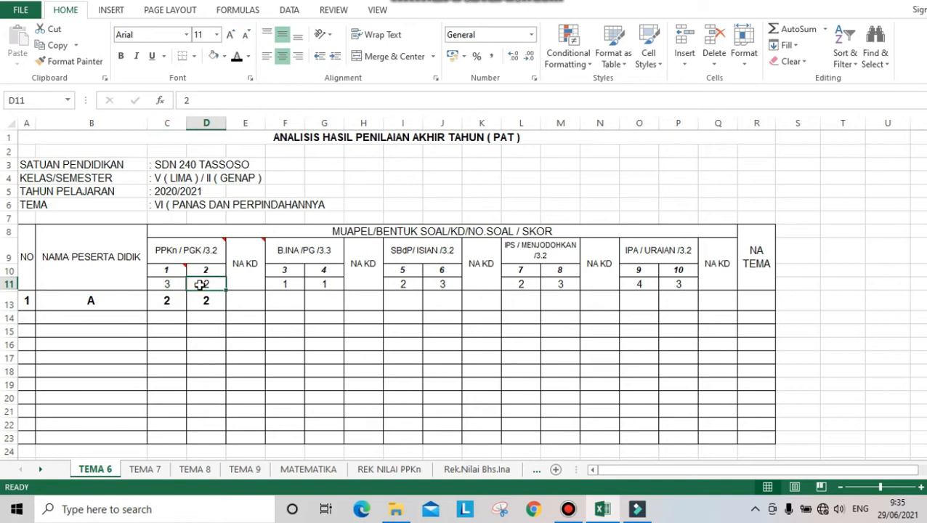
- Apply the black font colour to the first student's PPKn NA KD value in E13
left_click(240, 301)
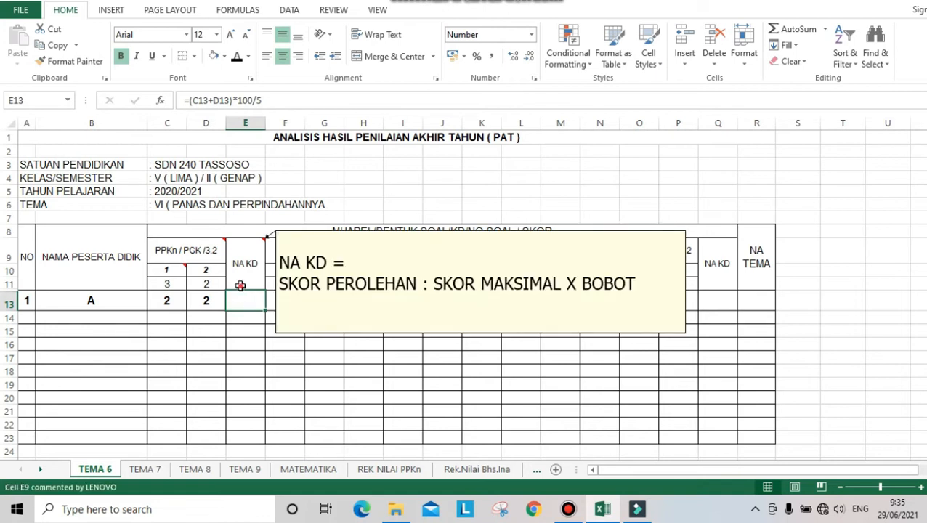
left_click_drag(241, 286, 238, 300)
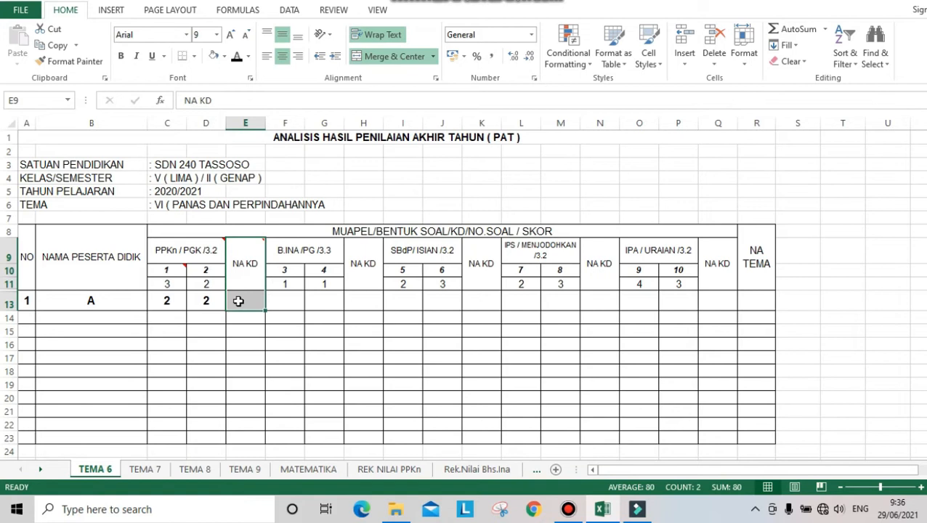
left_click(238, 301)
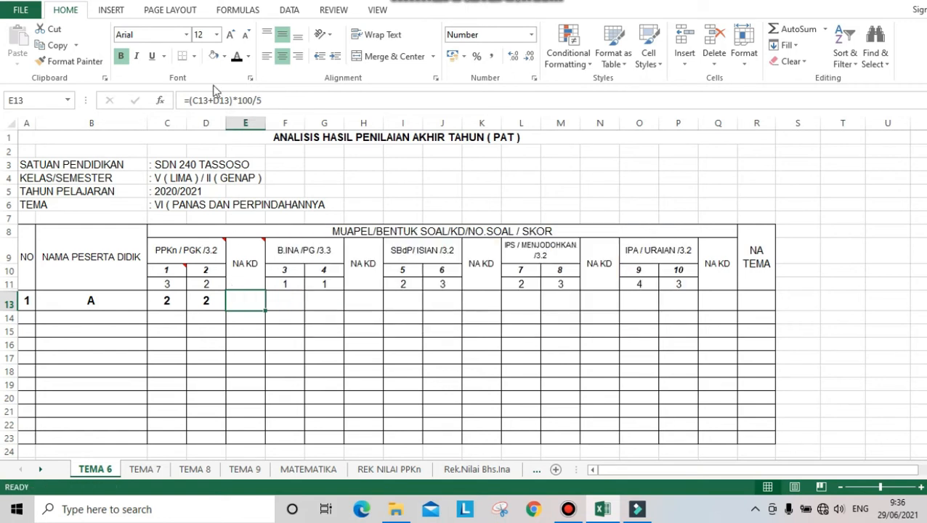
left_click(237, 57)
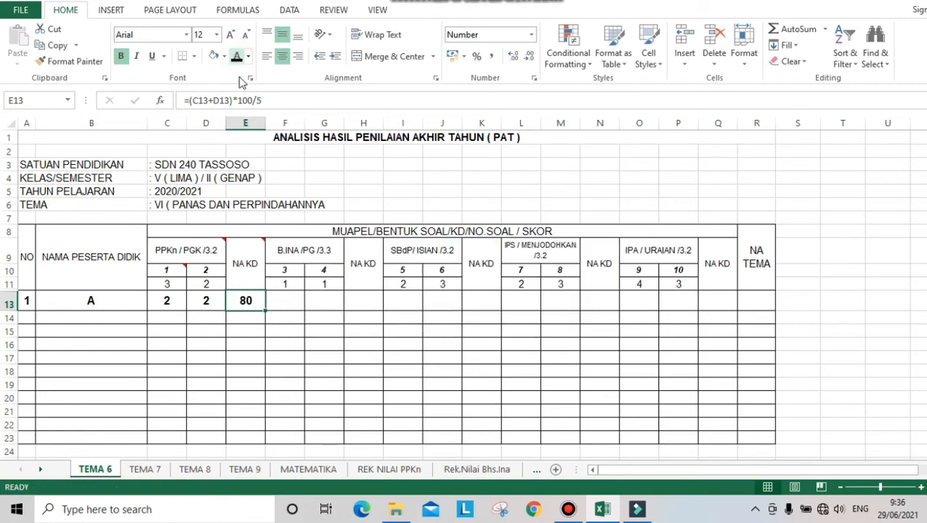
- Apply the black font colour to the first student's remaining scores, NA KD values and NA TEMA value in F13:R13
left_click(282, 318)
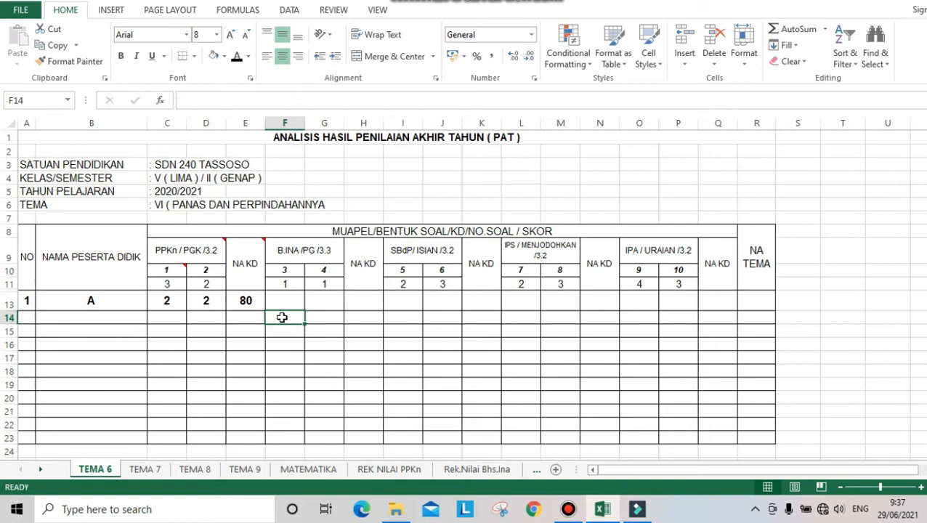
left_click_drag(279, 302, 745, 303)
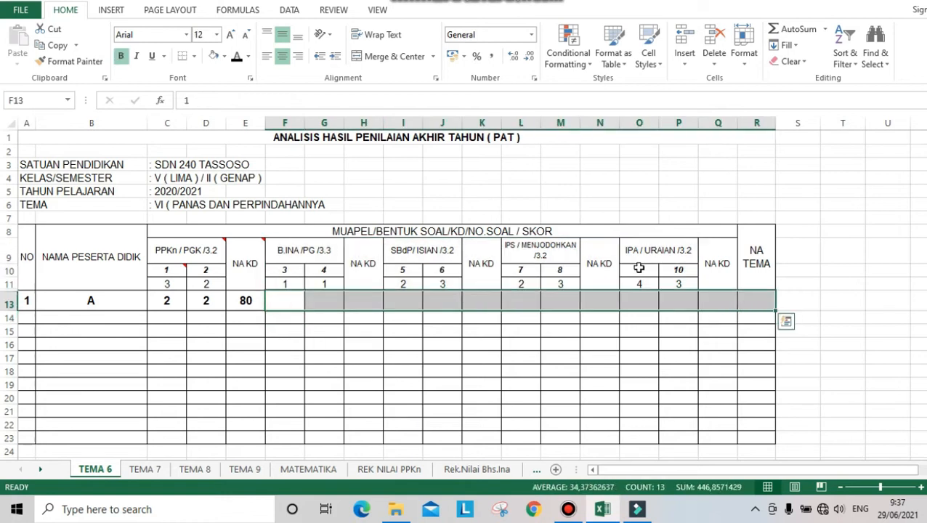
left_click(236, 59)
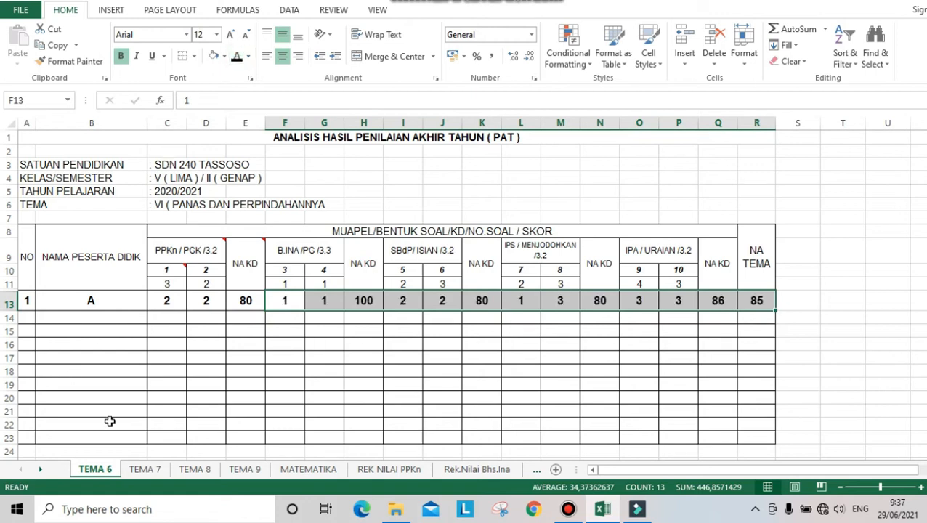
- Look through the TEMA 7, TEMA 8 and MATEMATIKA sheets and open the REK NILAI PPKn recap sheet
left_click(144, 470)
left_click(194, 471)
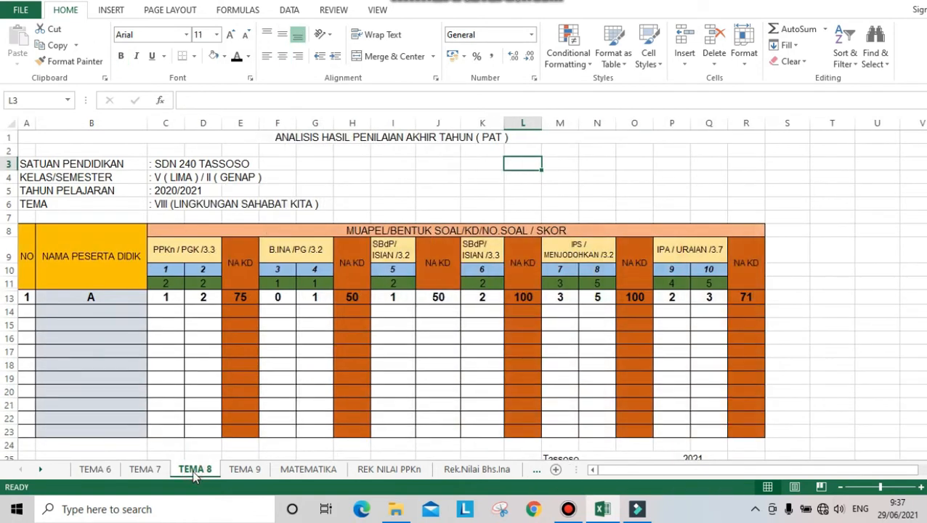
left_click(302, 471)
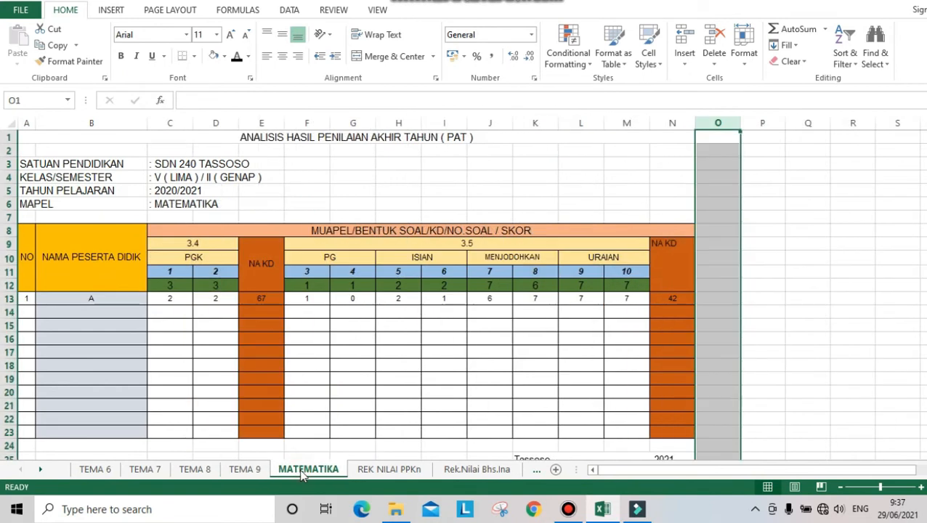
left_click(368, 470)
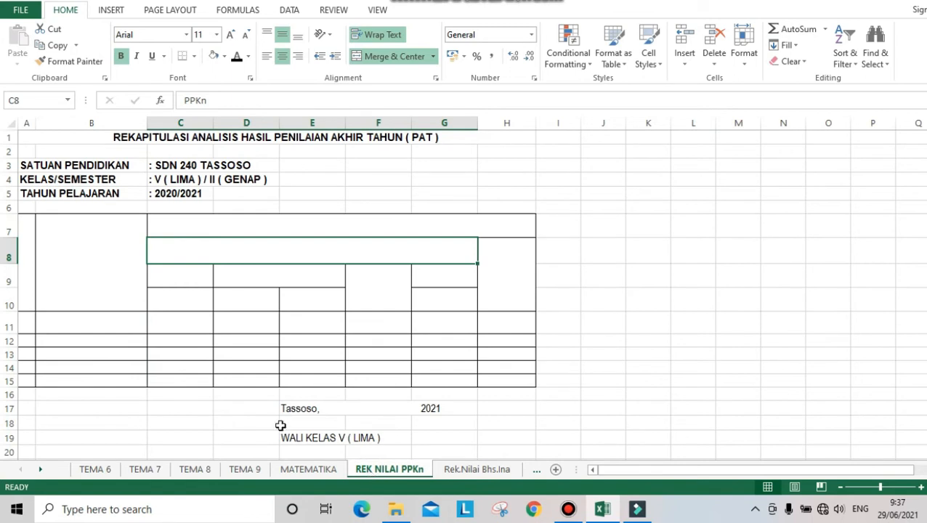
- Apply the black font colour to the NO and NAMA PESERTA DIDIK headings in A7 and B7, and wrap the text in B7
left_click(28, 255)
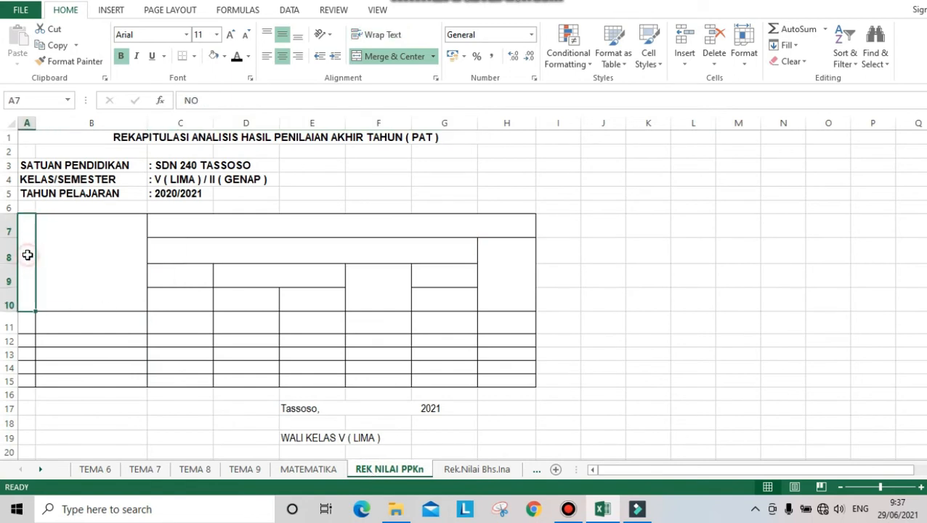
left_click(236, 58)
left_click(103, 267)
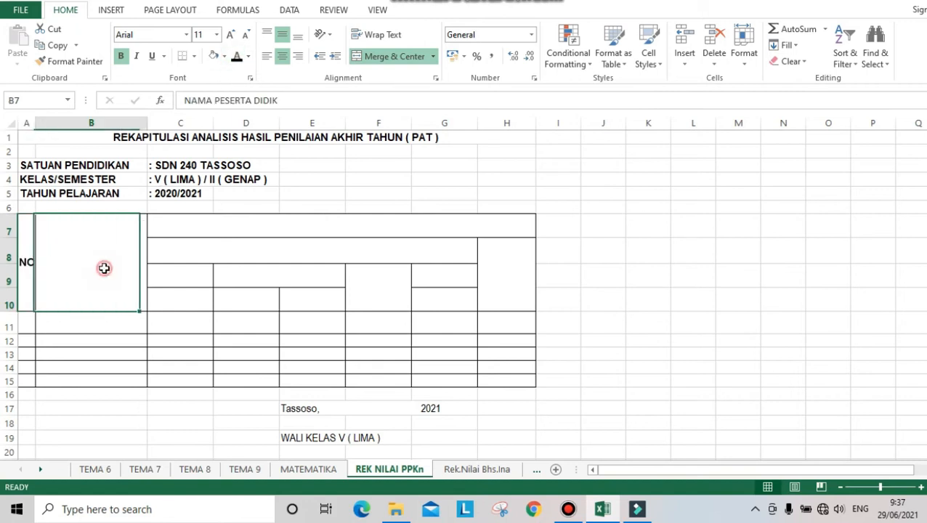
left_click(236, 58)
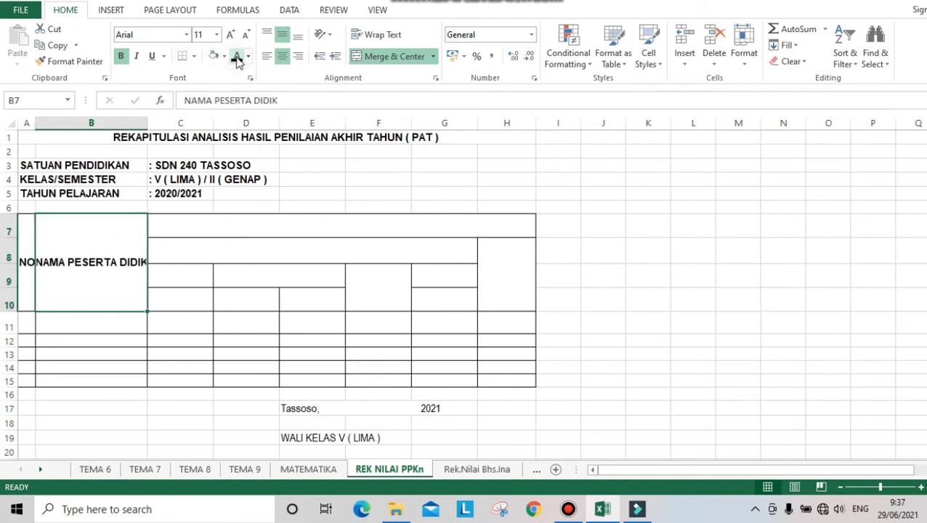
left_click(284, 56)
left_click(370, 35)
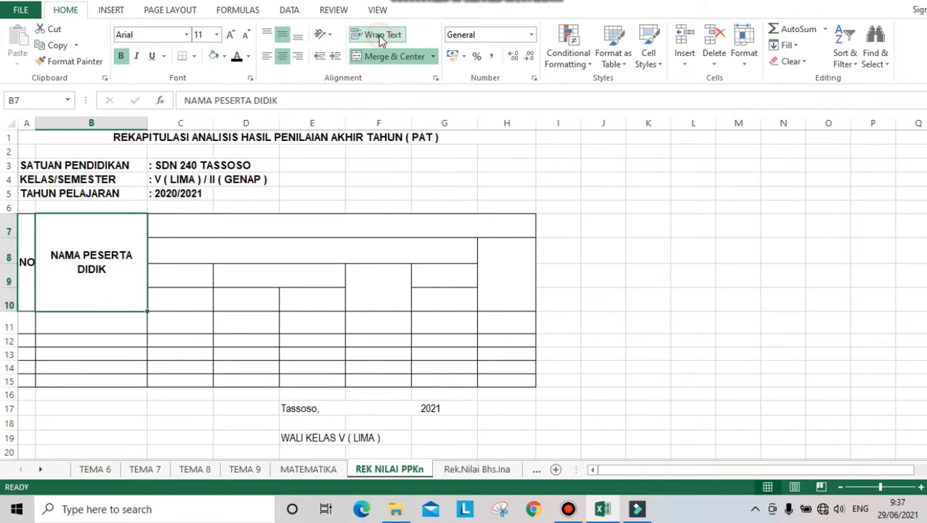
- Apply the black font colour to the MUAPEL / KD heading in C7 and the PPKn heading in C8
left_click(261, 225)
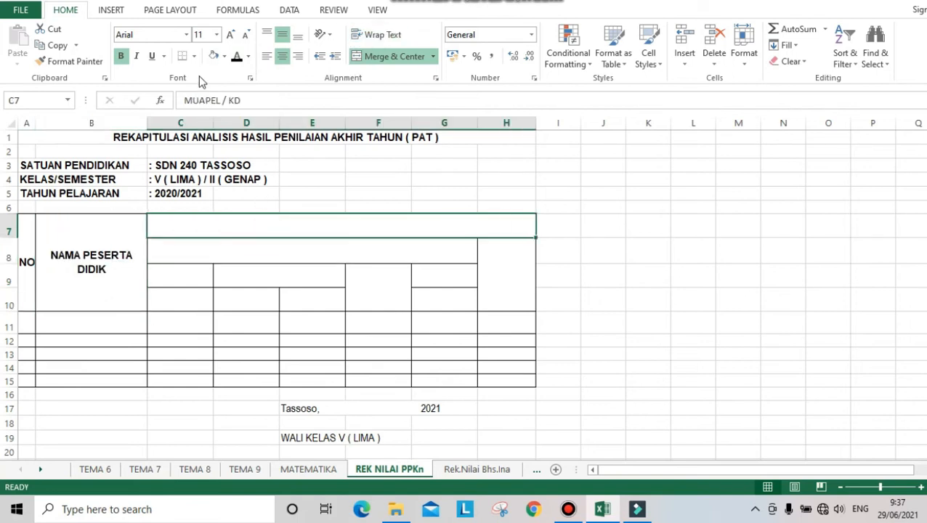
left_click(236, 58)
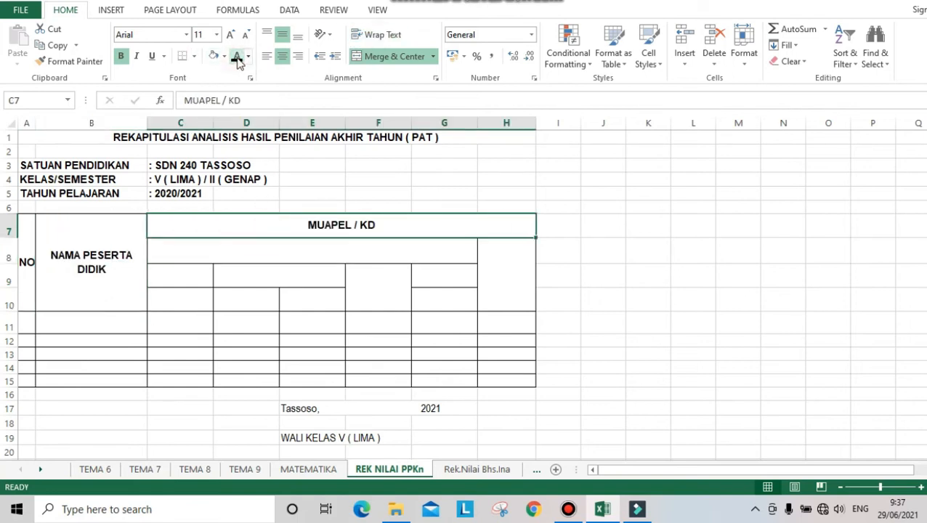
left_click(221, 249)
left_click(236, 58)
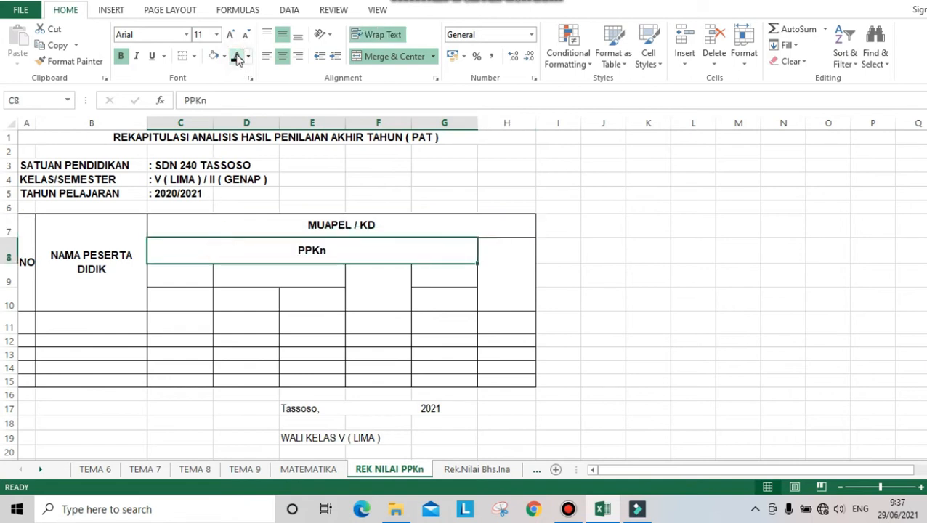
- Apply the black font colour to the KD 3.2 heading in C9 and the KD 3.3 heading in D9
left_click(184, 272)
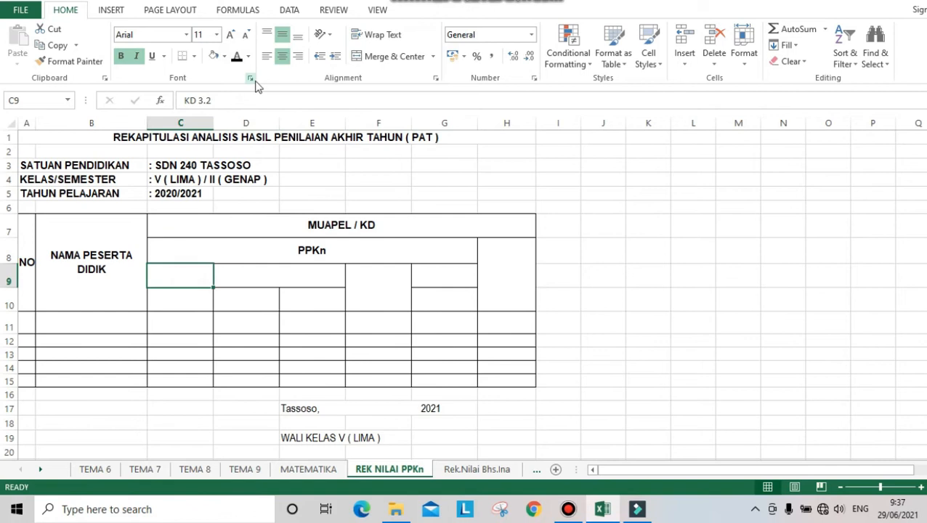
left_click(236, 58)
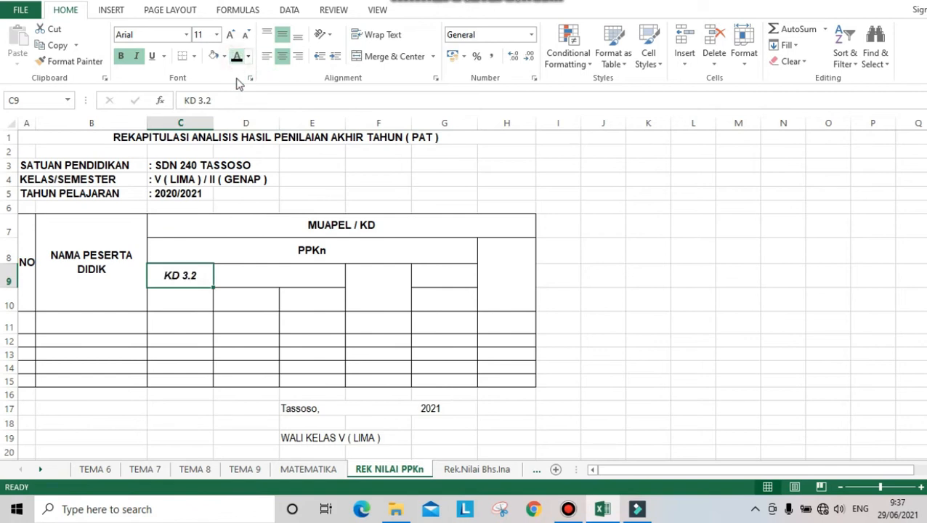
left_click(258, 279)
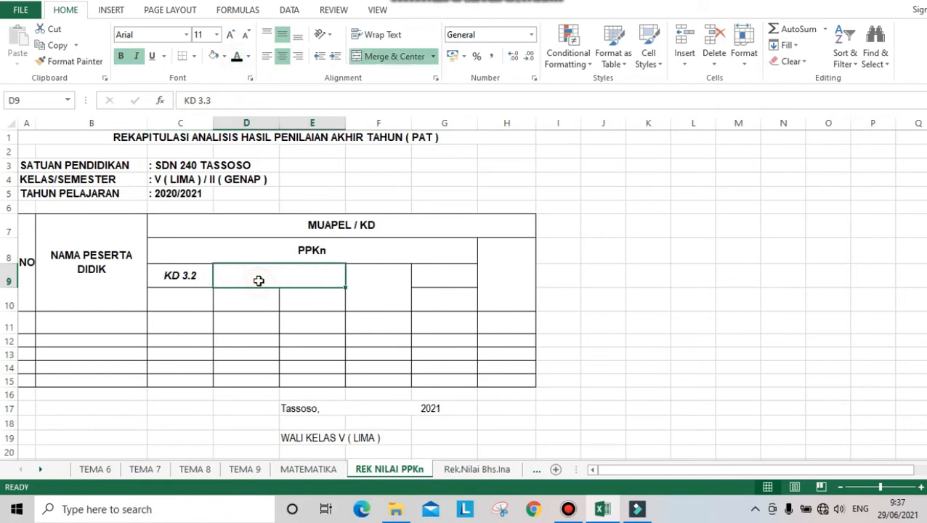
left_click(237, 58)
- Apply the black font colour to the NA KD heading in F9, KD 3.4 in G9 and TEMA 6 in C10
left_click(420, 270)
left_click(366, 283)
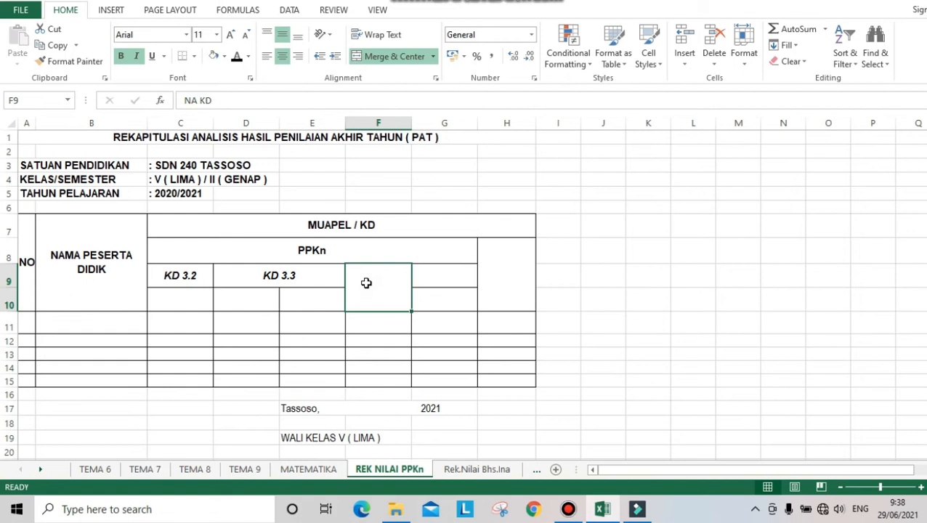
left_click(236, 58)
left_click(443, 276)
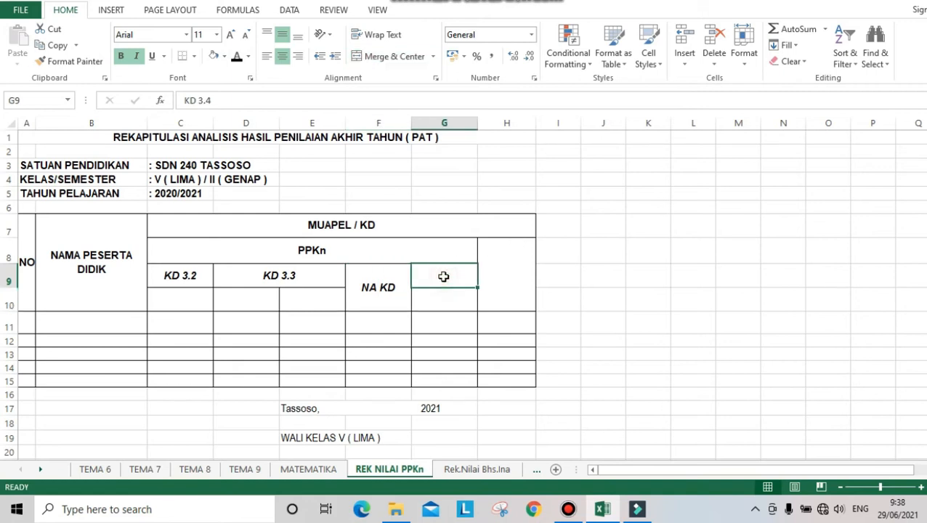
left_click(237, 59)
left_click(199, 298)
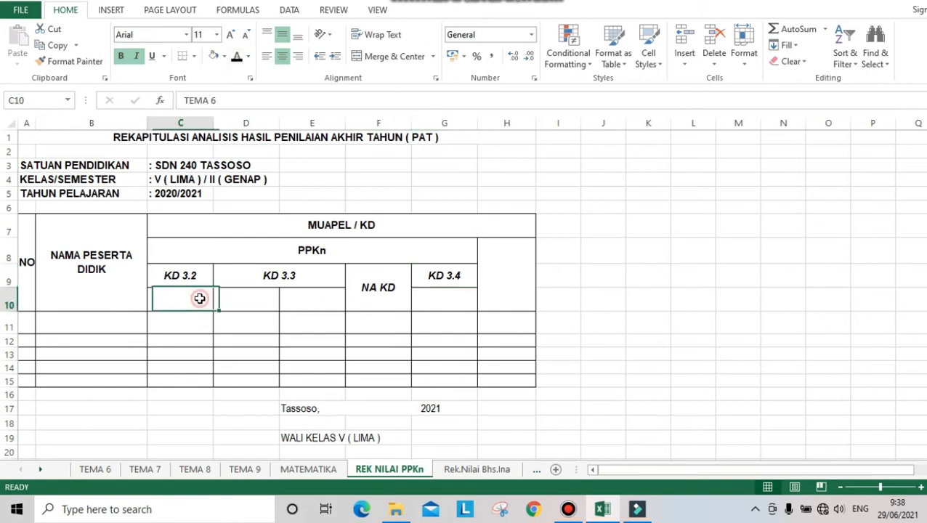
left_click(237, 58)
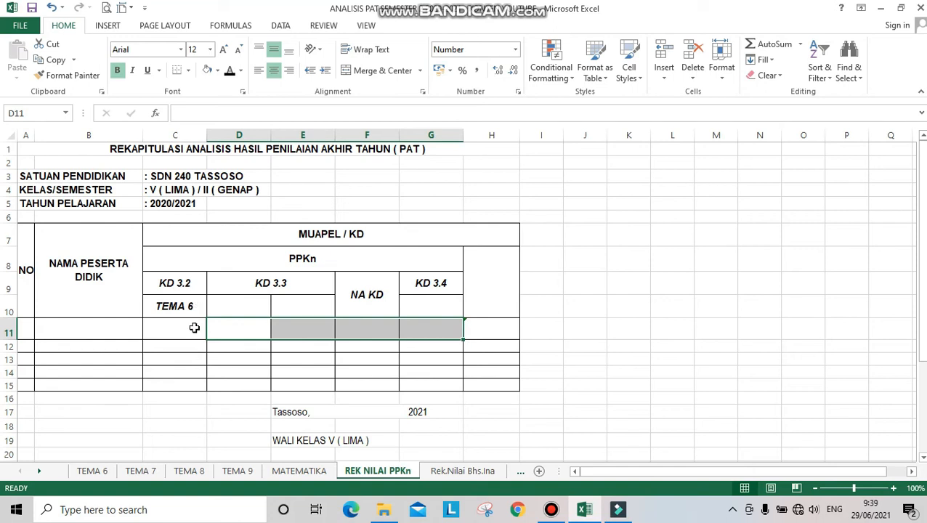
- Link C11 under KD 3.2 to the first student's PPKn NA KD with the formula ='TEMA 6'!E13
left_click(194, 328)
type("=")
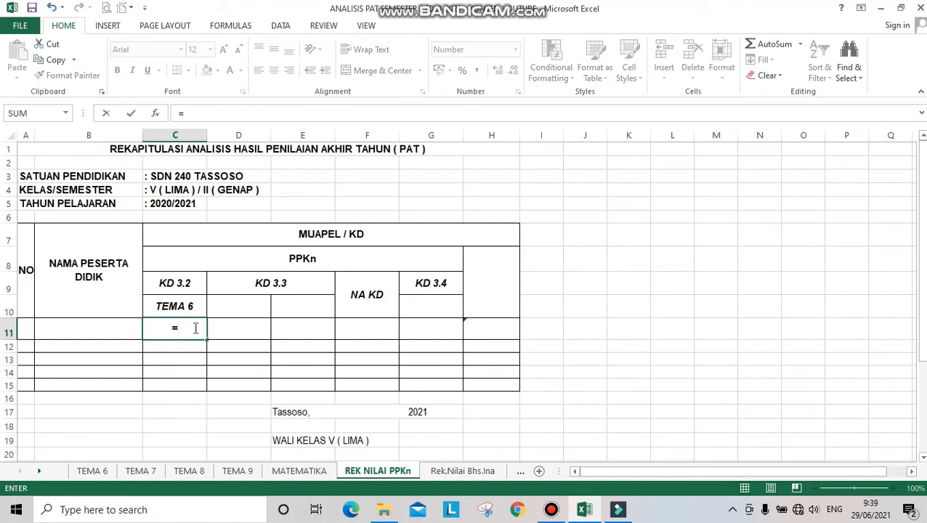
left_click(102, 472)
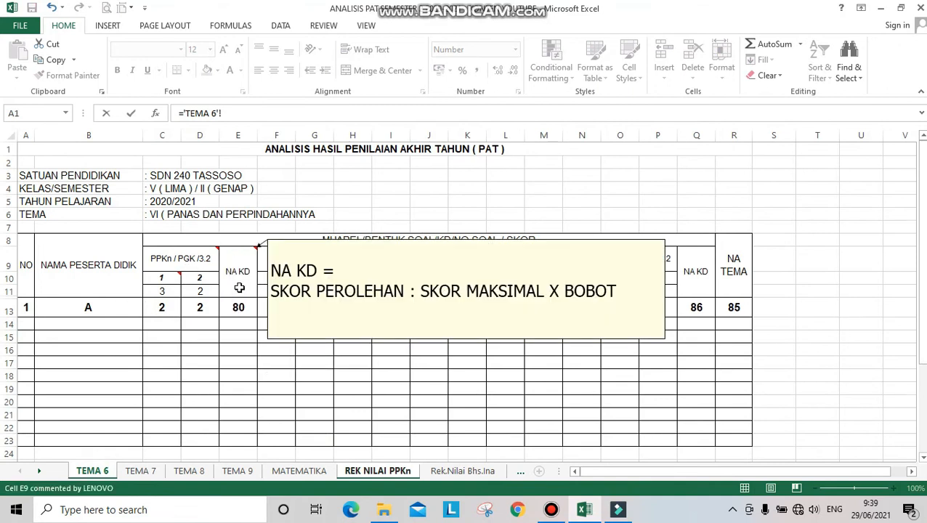
left_click(238, 307)
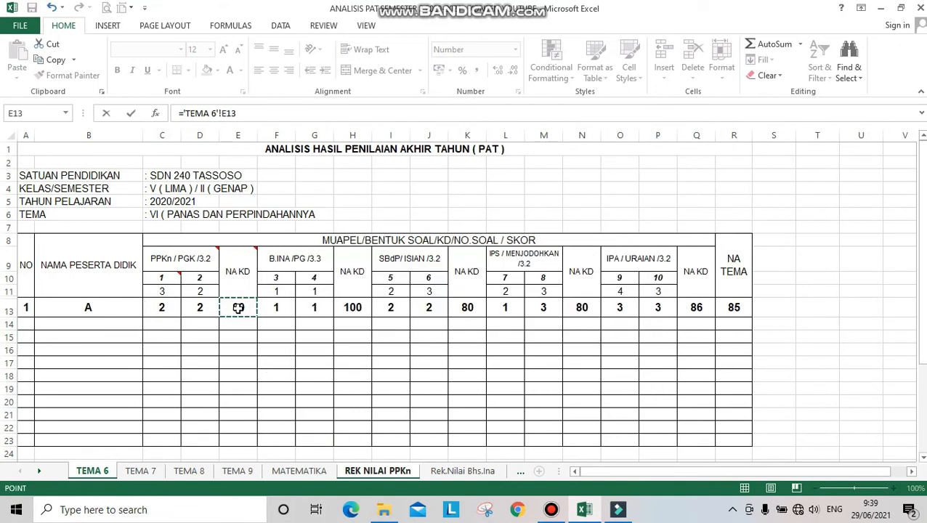
key("Return")
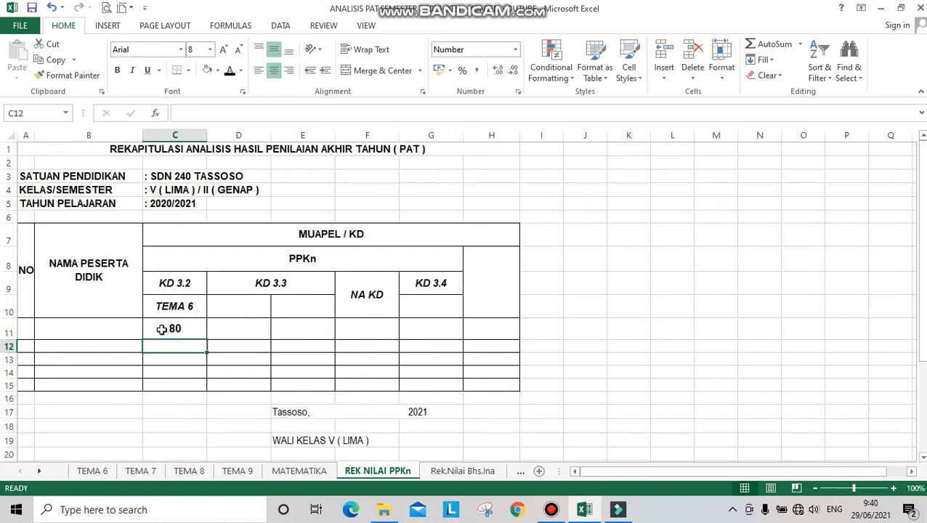
- Apply the black font colour to the first student's number and name in A11:B11 and to the TEMA 7 heading in D10
left_click(30, 325)
key("ctrl+v")
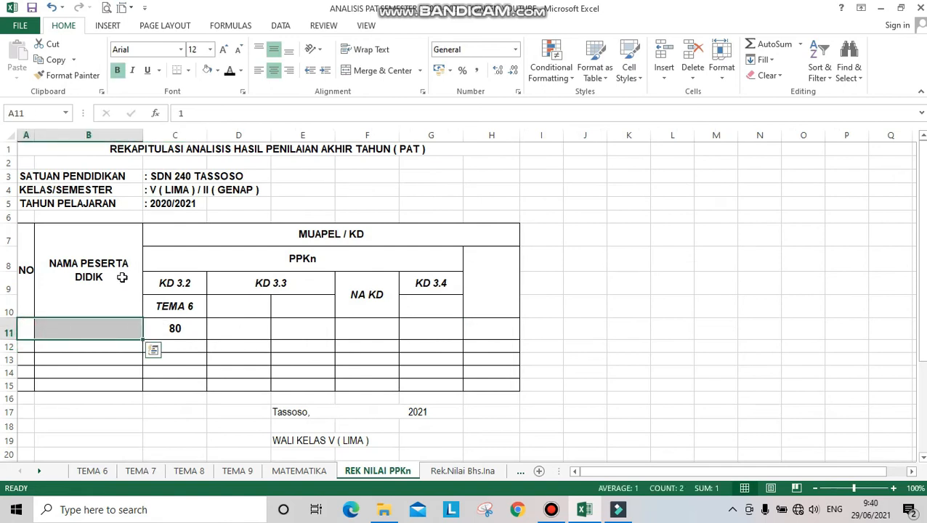
left_click(229, 71)
left_click(240, 283)
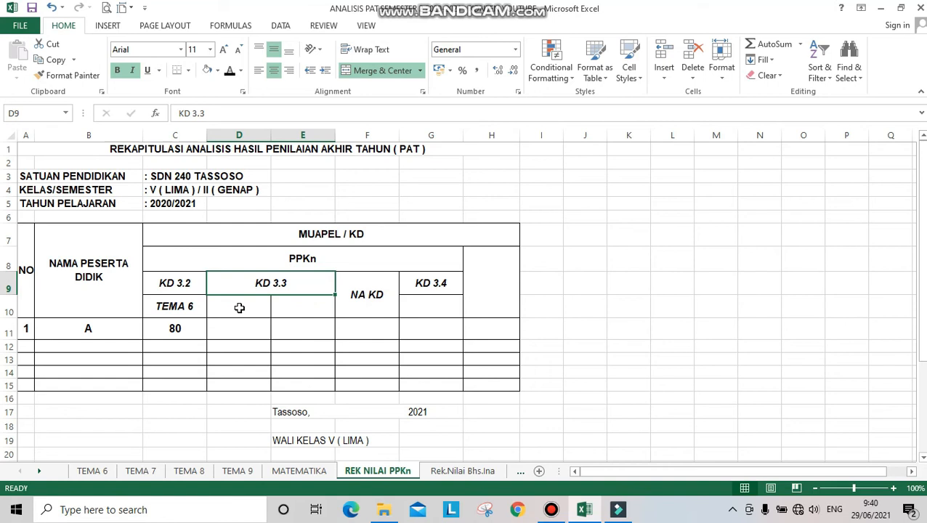
left_click(239, 309)
left_click(230, 72)
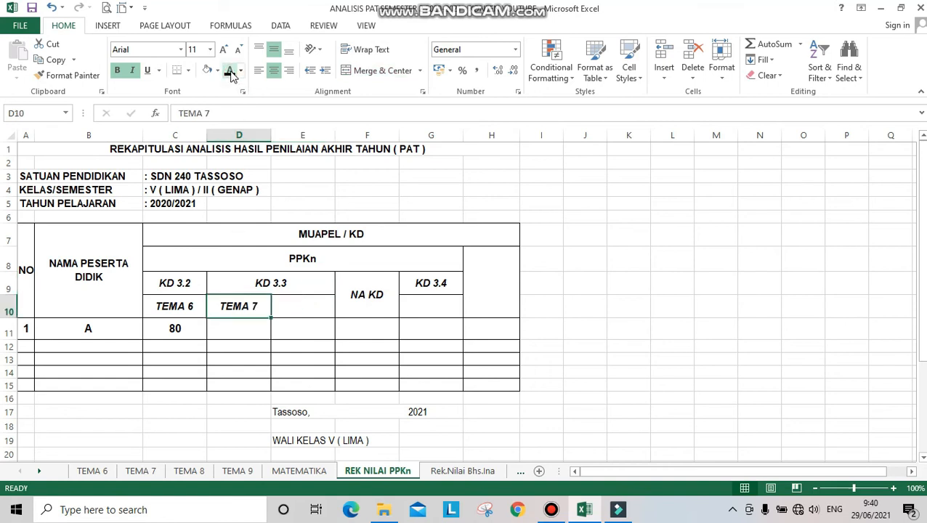
- Link D11 under TEMA 7 to the first student's PPKn NA KD with the formula ='TEMA 7'!E12
left_click(245, 329)
type("=")
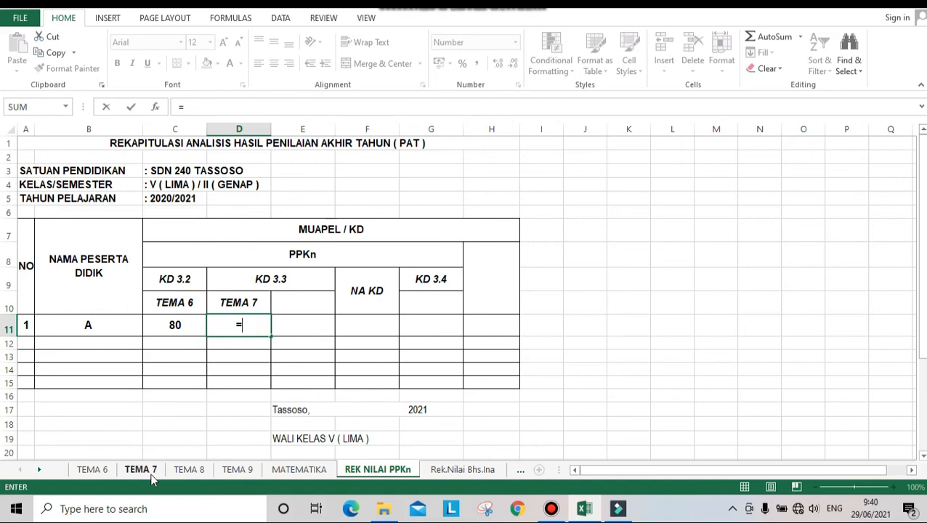
left_click(141, 470)
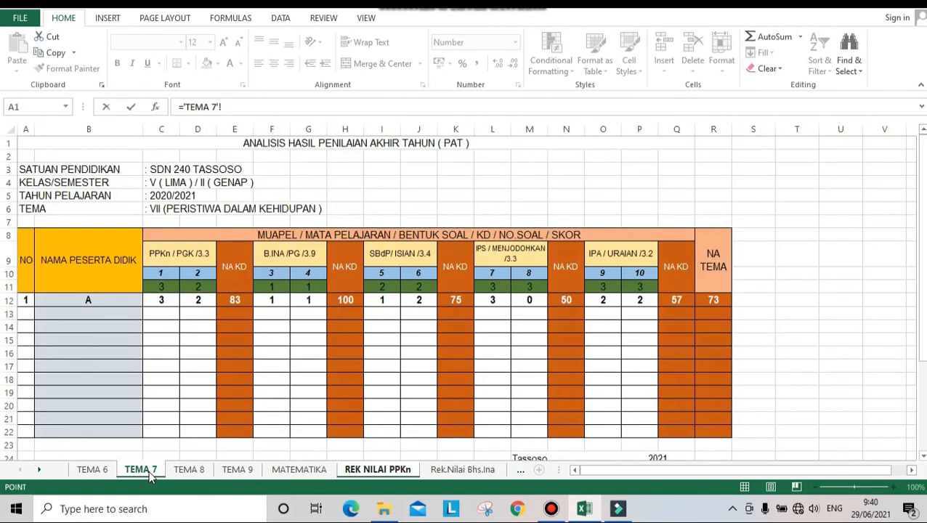
left_click(229, 300)
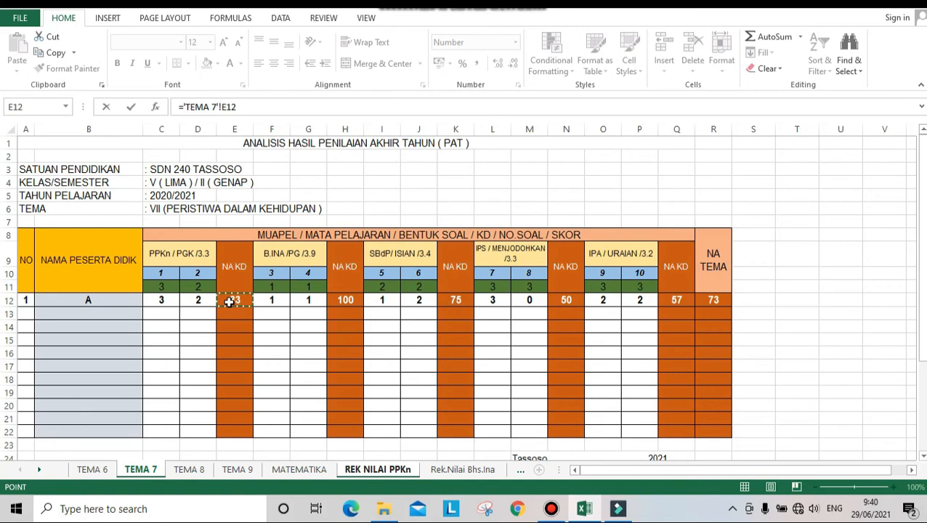
key("Return")
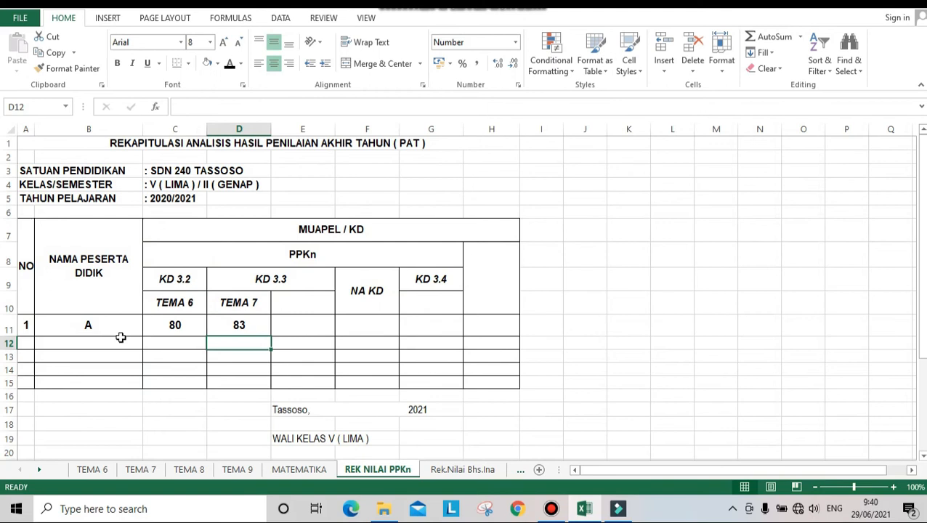
- Fill the KD 3.2 formula from C11 down to C14 and apply the black font colour to the TEMA 8 heading in E10
left_click(173, 324)
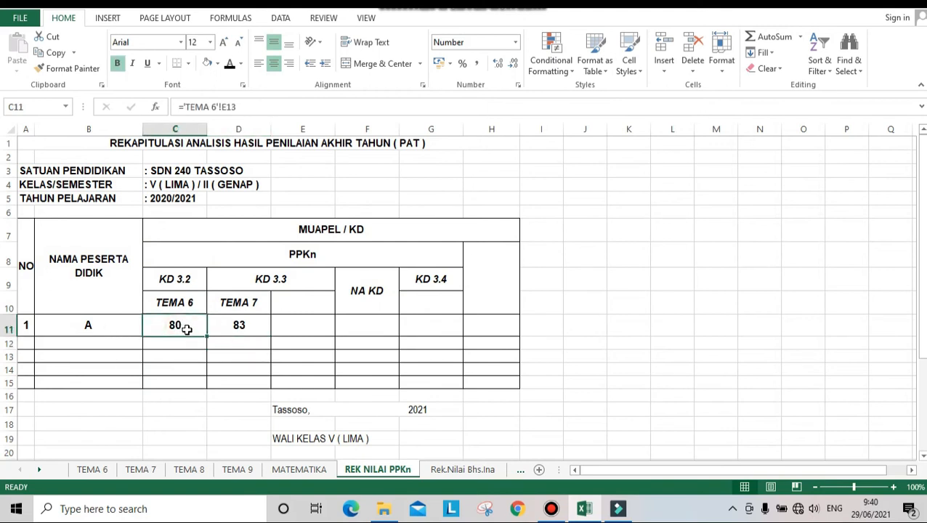
left_click_drag(207, 336, 202, 373)
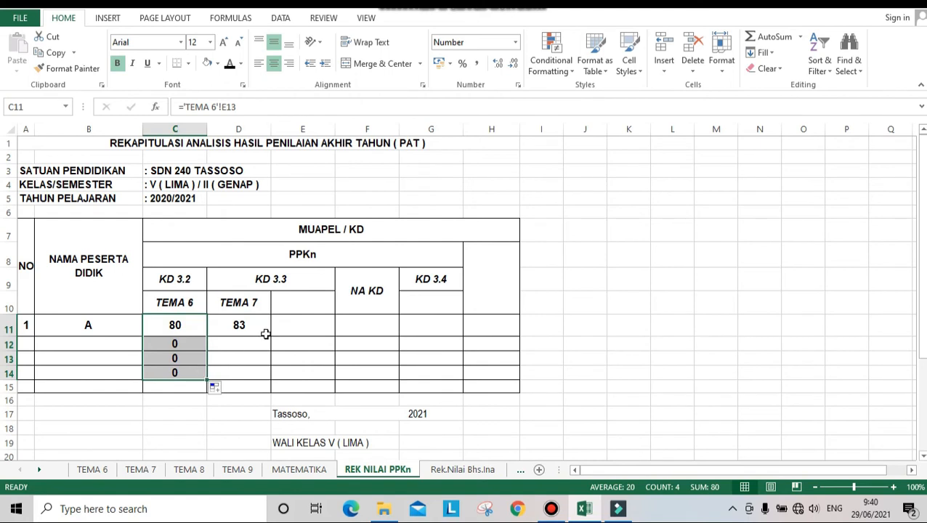
left_click(293, 307)
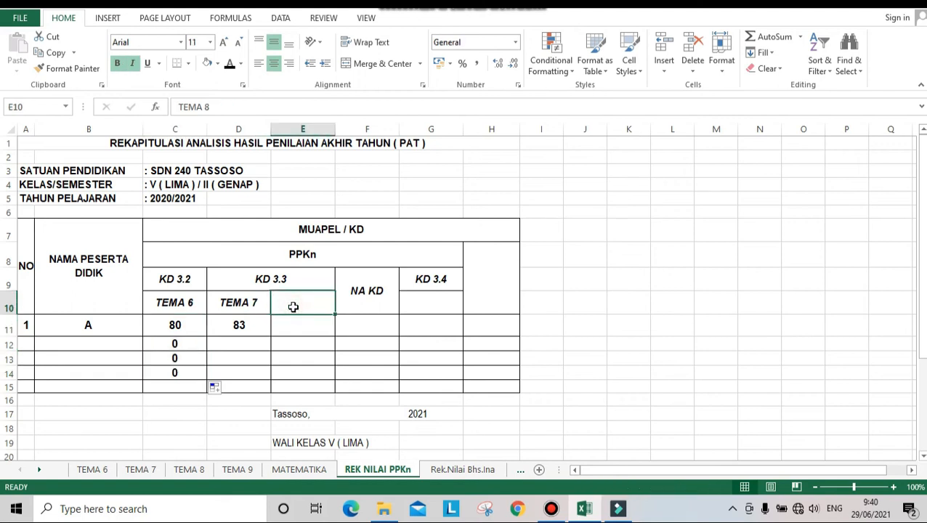
left_click(229, 65)
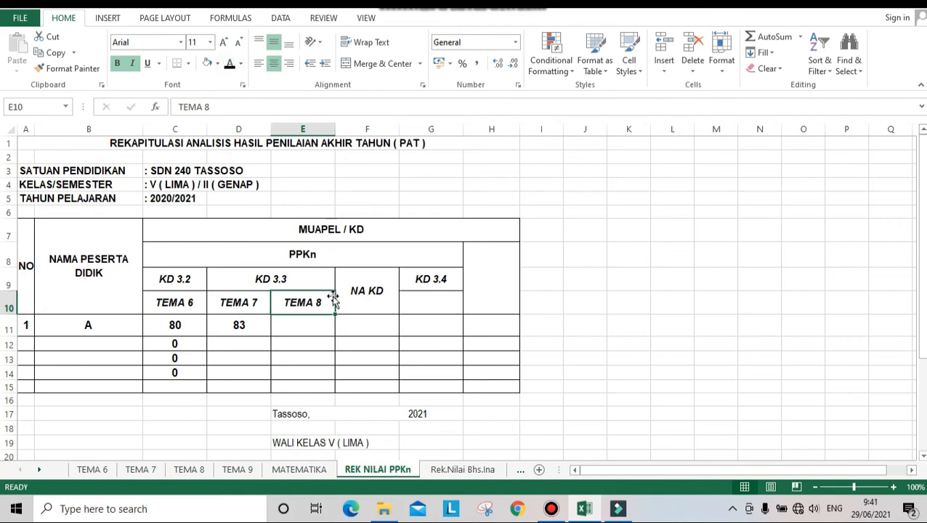
- Link E11 under TEMA 8 to the first student's PPKn NA KD with the formula ='TEMA 8'!E13
left_click(321, 329)
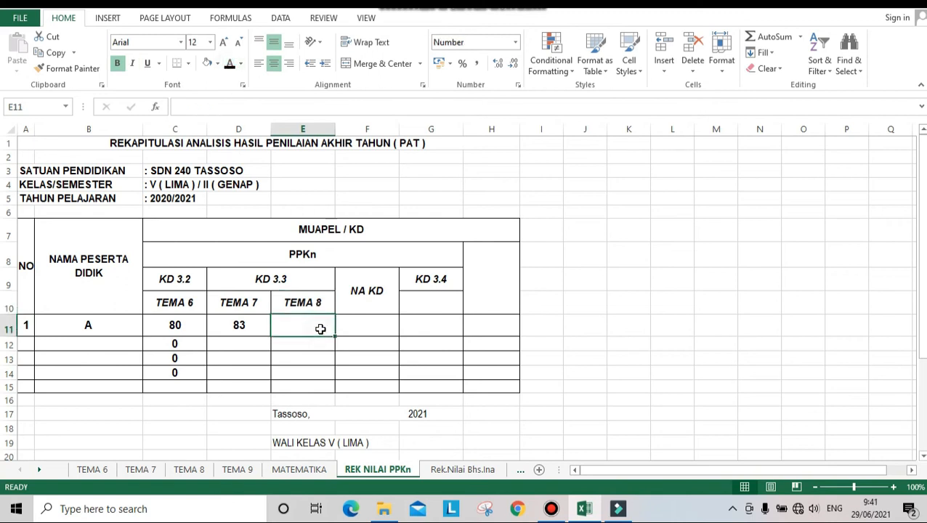
type("=")
left_click(200, 471)
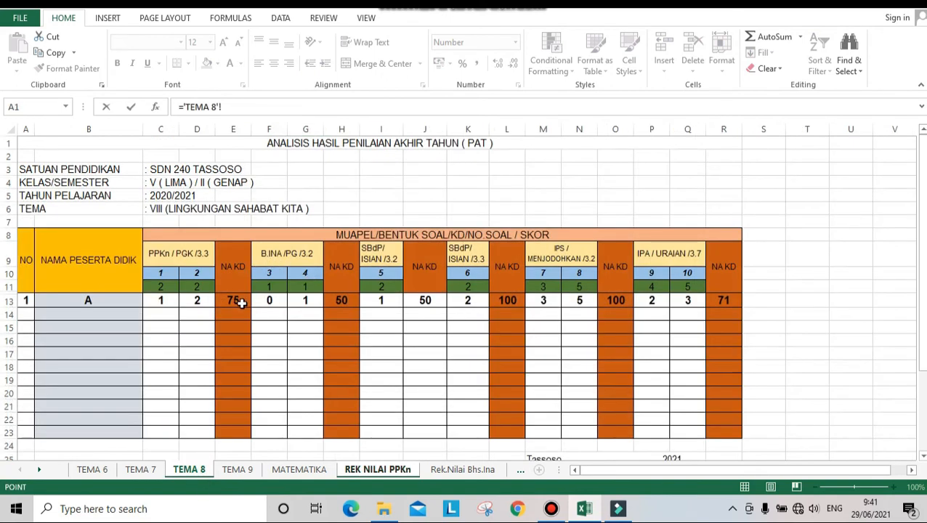
left_click(240, 301)
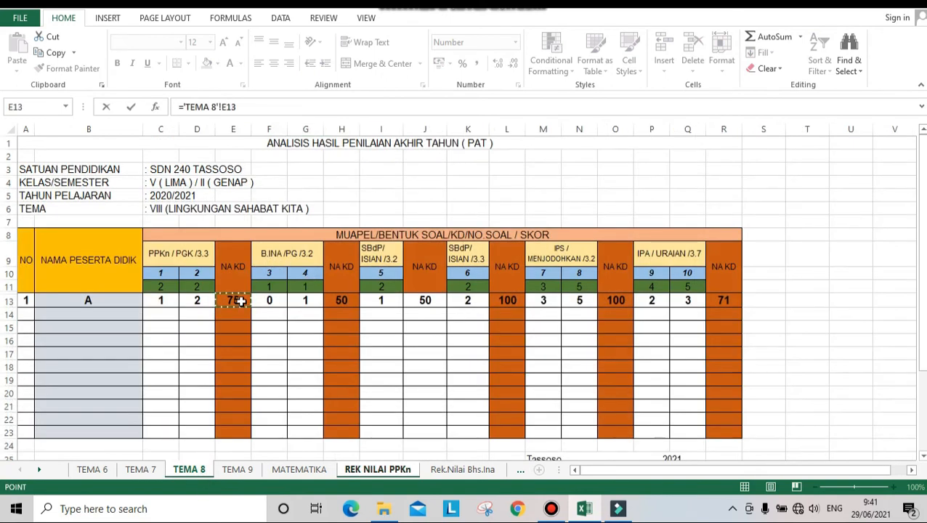
key("Return")
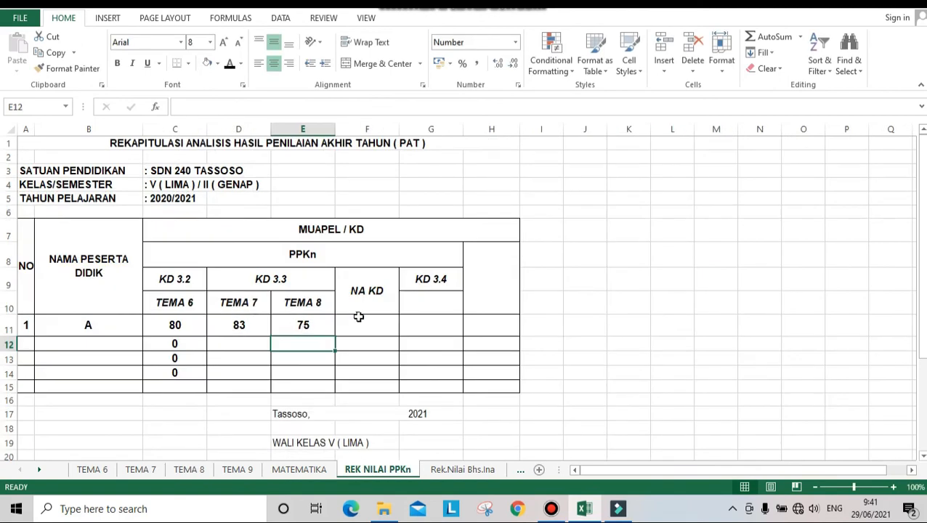
- Average the first student's two KD 3.3 scores in F11 under NA KD with =AVERAGE(D11:E11)
left_click(248, 282)
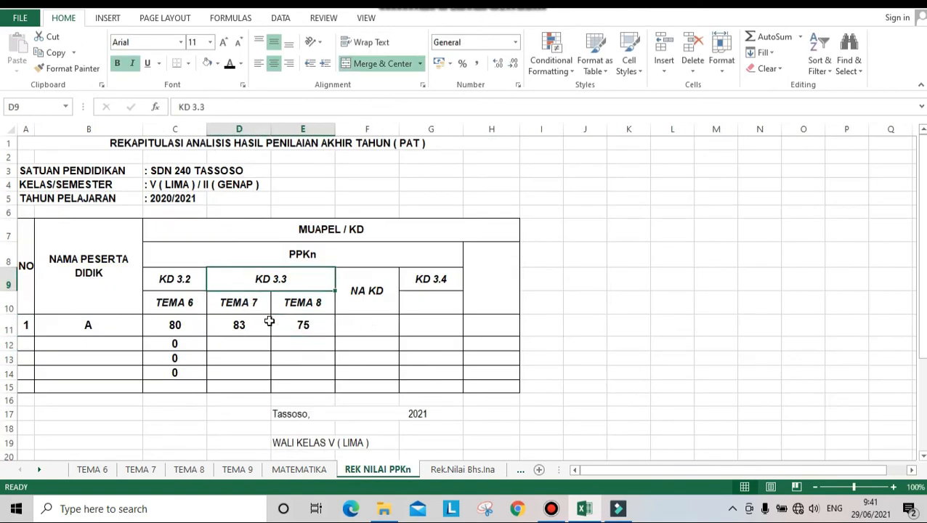
left_click_drag(249, 325, 372, 325)
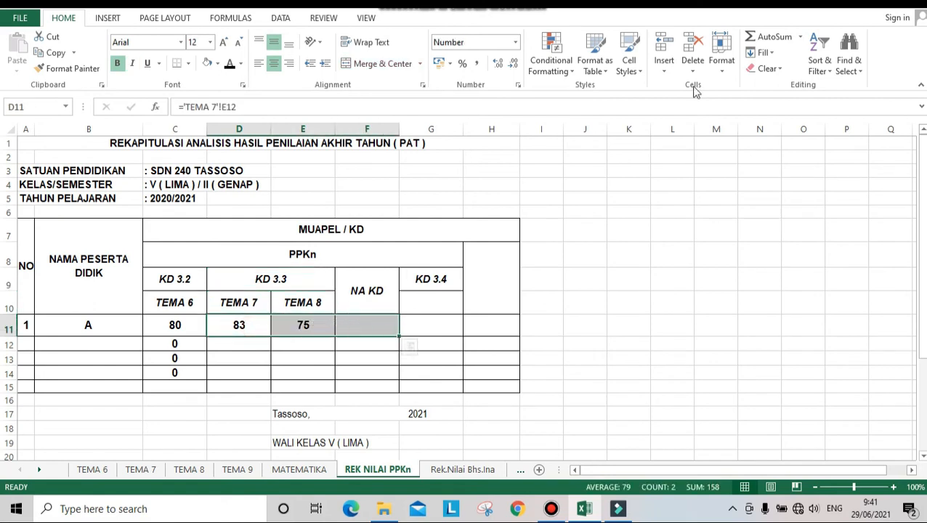
left_click(801, 38)
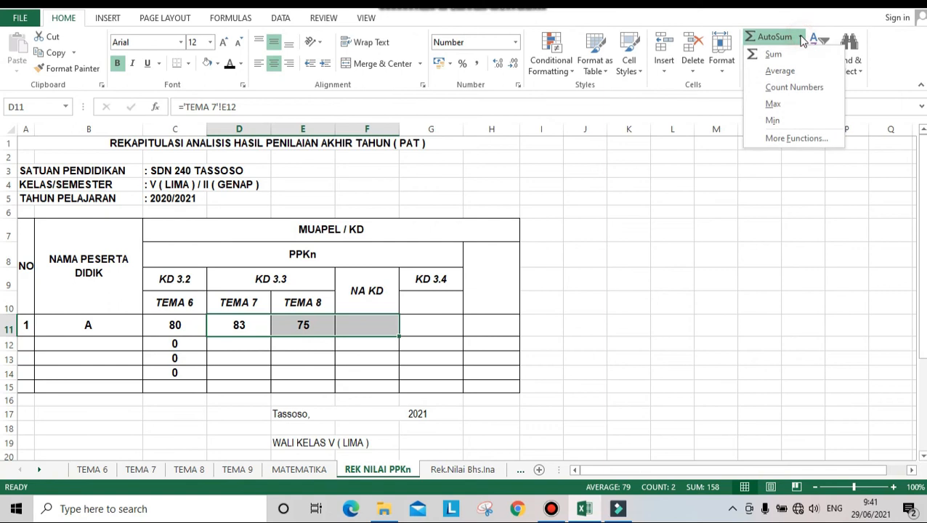
left_click(779, 69)
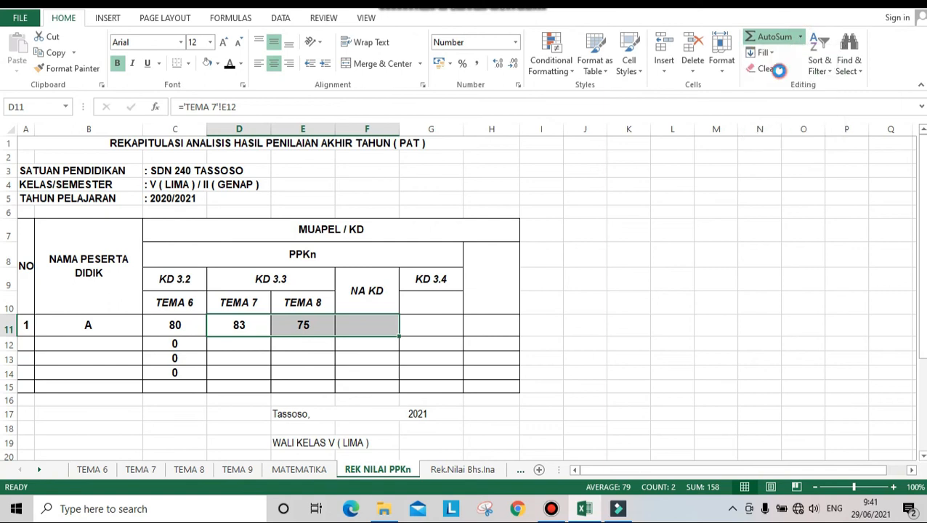
left_click(367, 321)
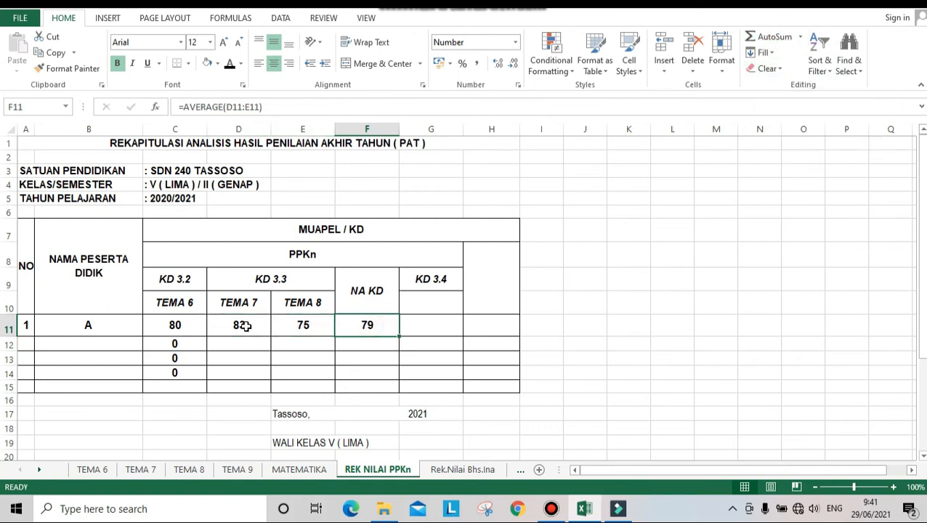
- Apply the black font colour to the TEMA 9 heading in G10 under KD 3.4
left_click(442, 281)
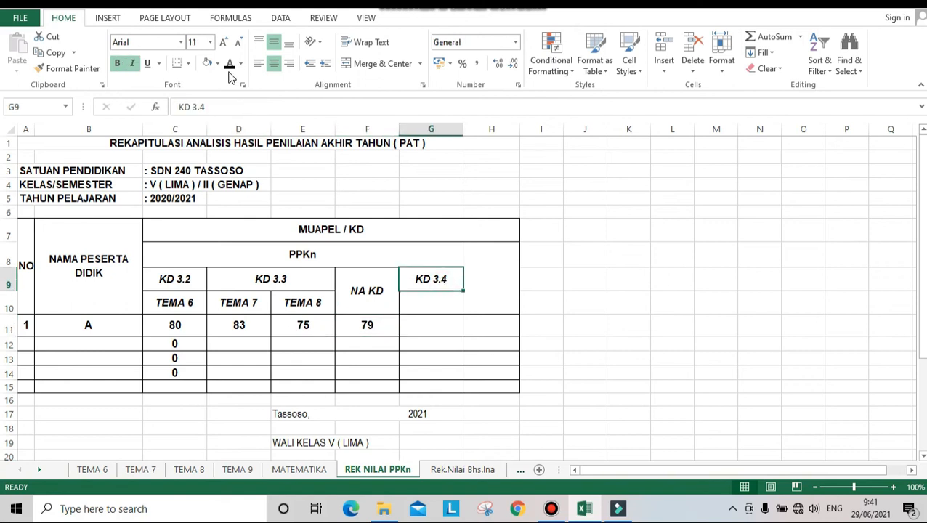
left_click(448, 303)
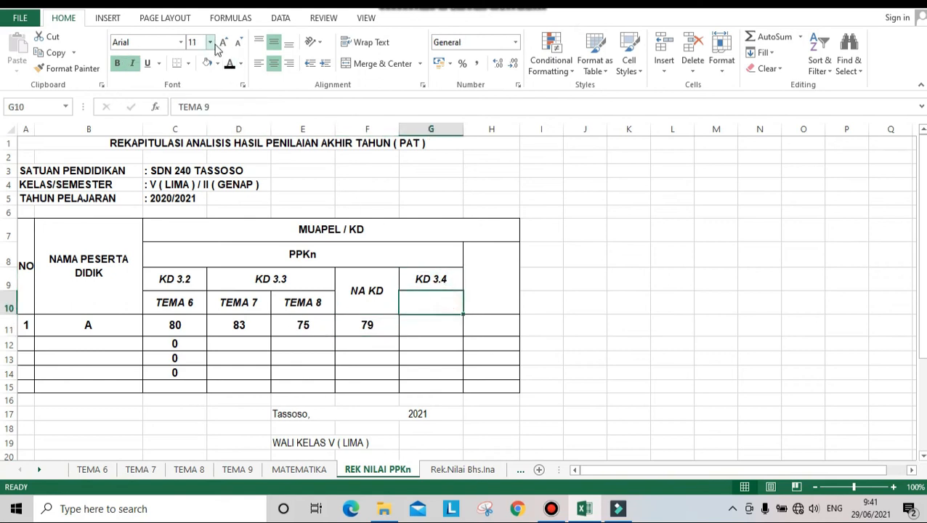
left_click(229, 63)
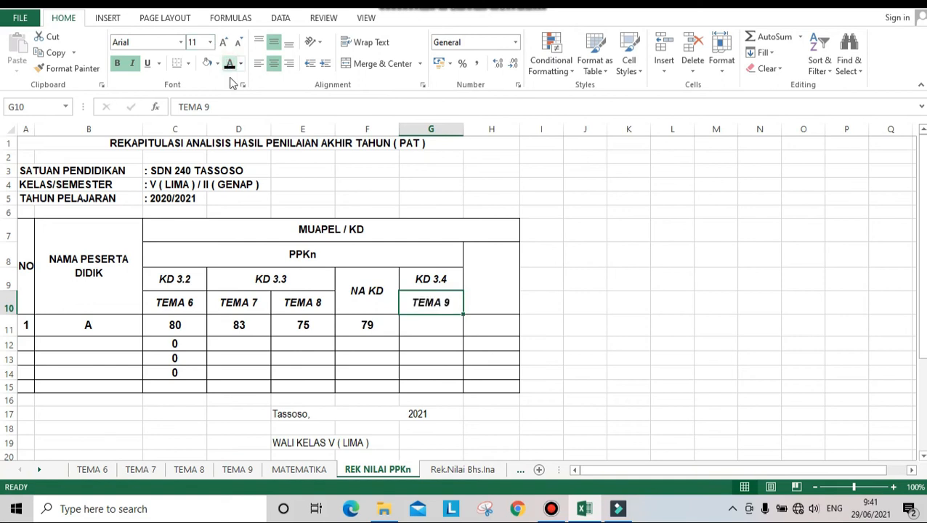
- Link G11 under KD 3.4 to the first student's PPKn NA KD in cell D12 of the TEMA 9 sheet
left_click(237, 470)
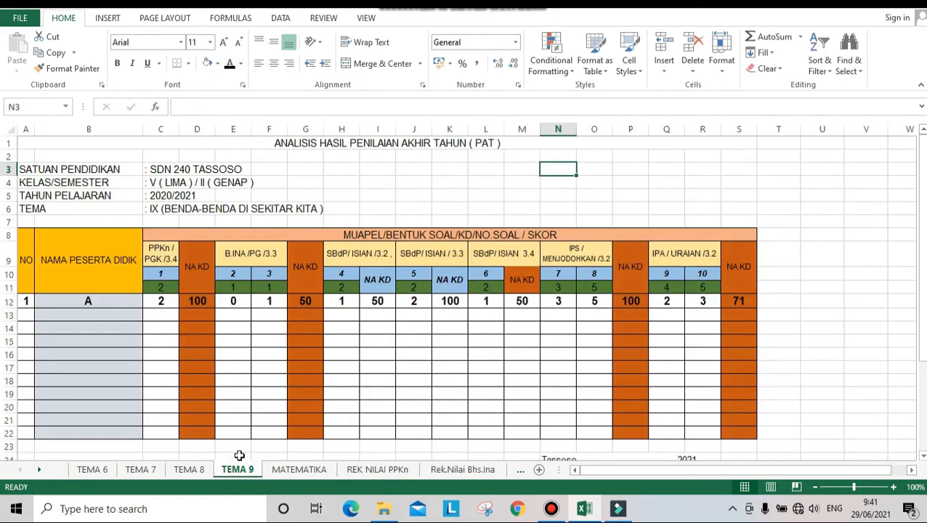
left_click(377, 470)
left_click(419, 325)
double_click(420, 325)
type("=")
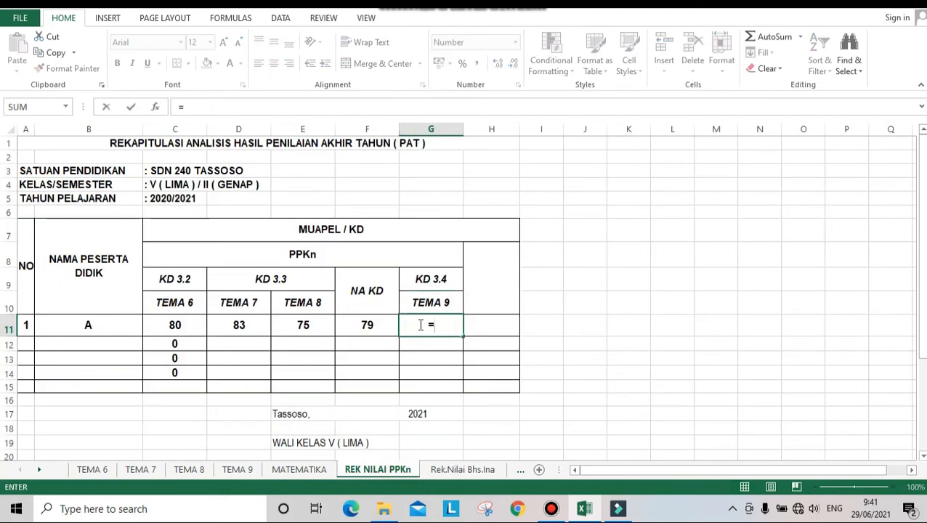
left_click(237, 469)
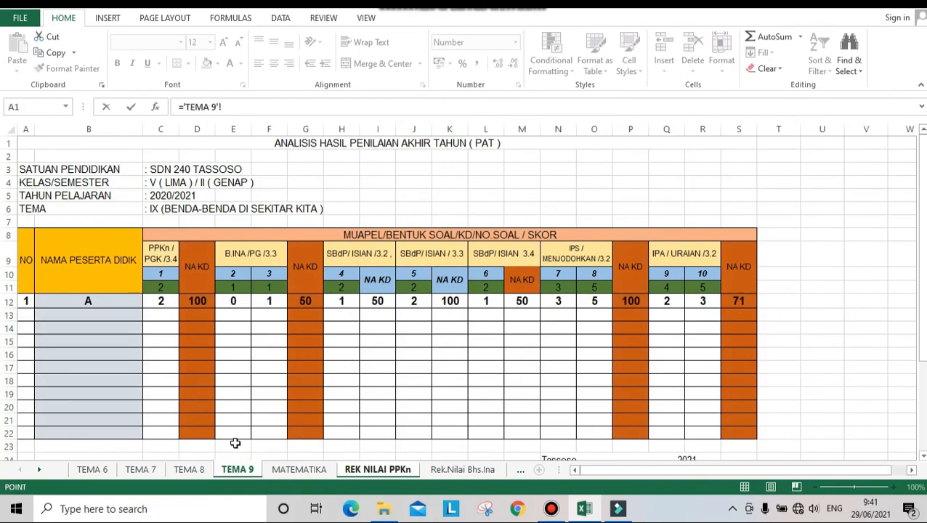
left_click(199, 301)
key("Return")
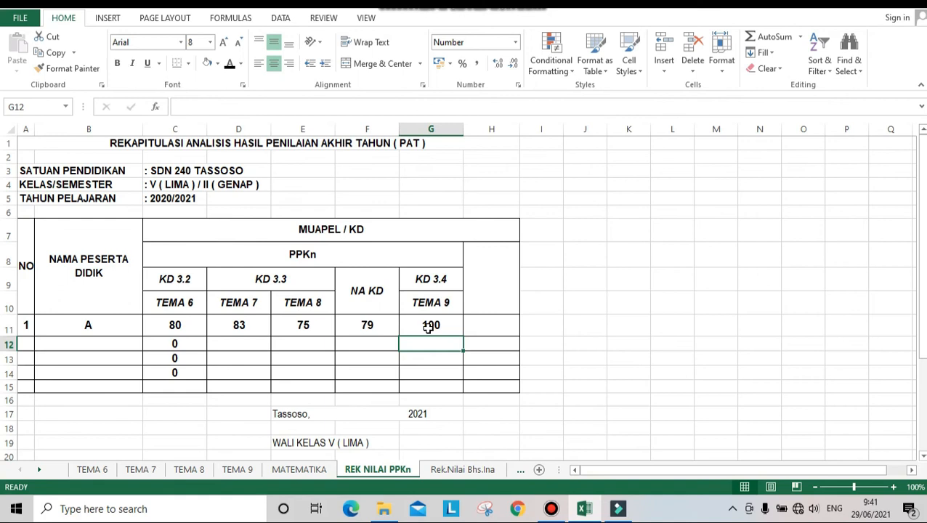
- Apply the black font colour to the NA MUAPEL heading in H8
left_click(480, 283)
left_click(229, 69)
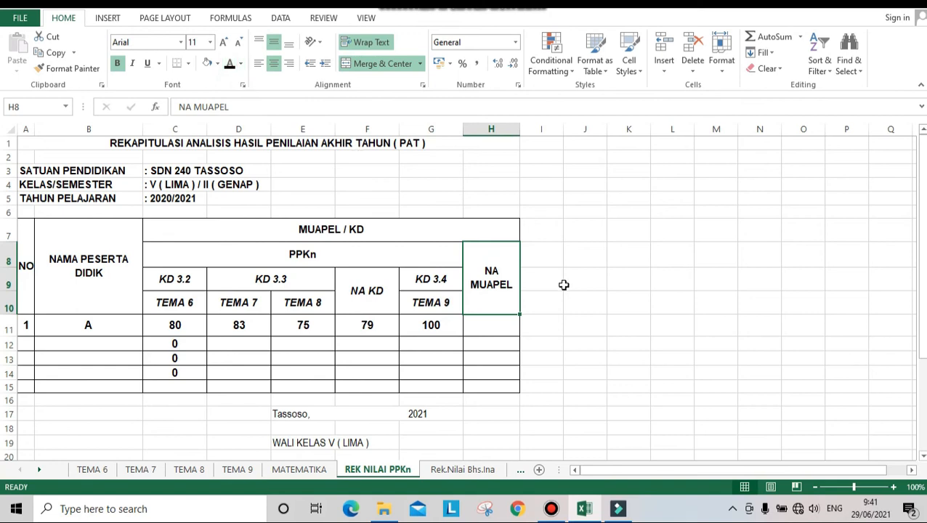
- Average the first student's KD 3.2, NA KD and KD 3.4 scores in H11 under NA MUAPEL with =AVERAGE(C11;F11;G11)
left_click(505, 326)
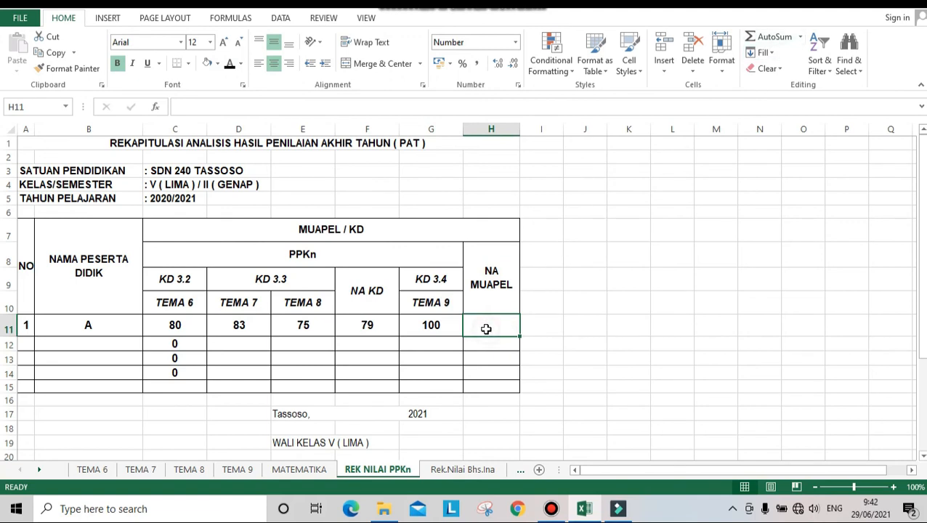
left_click(801, 38)
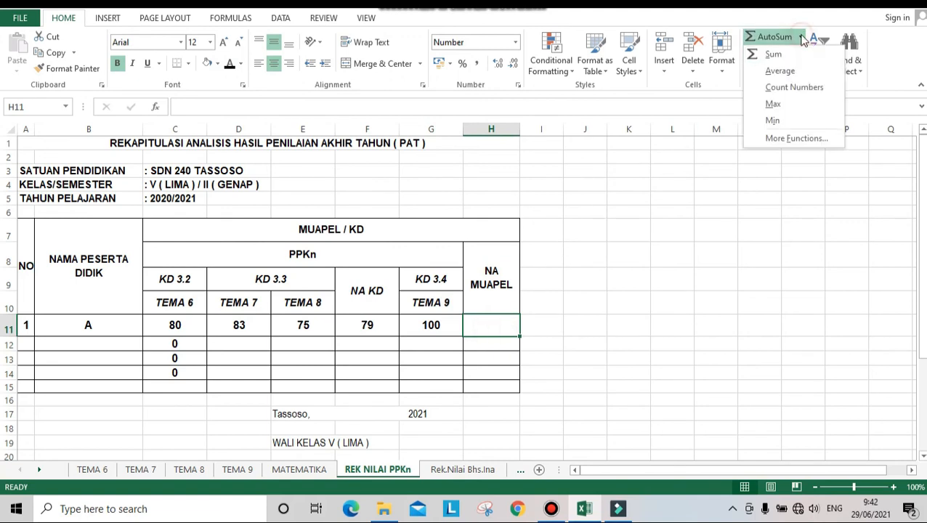
left_click(785, 71)
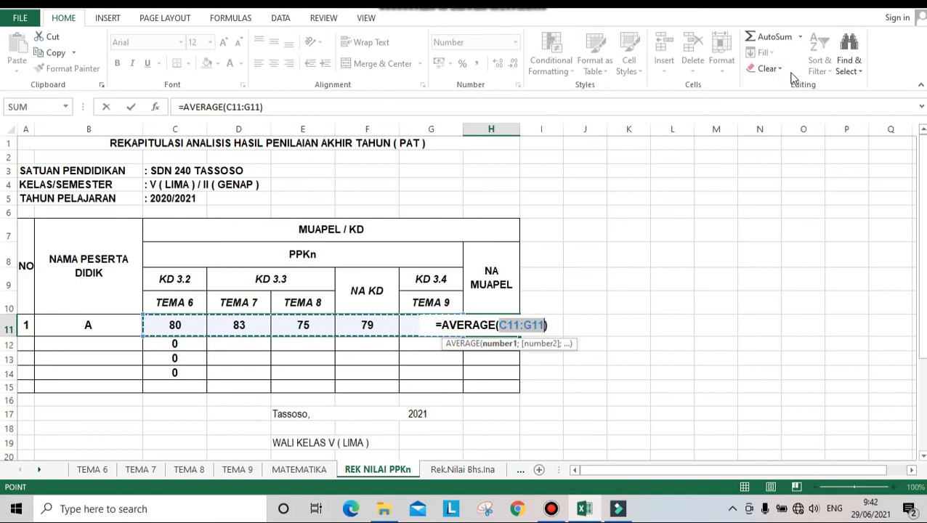
left_click(187, 325)
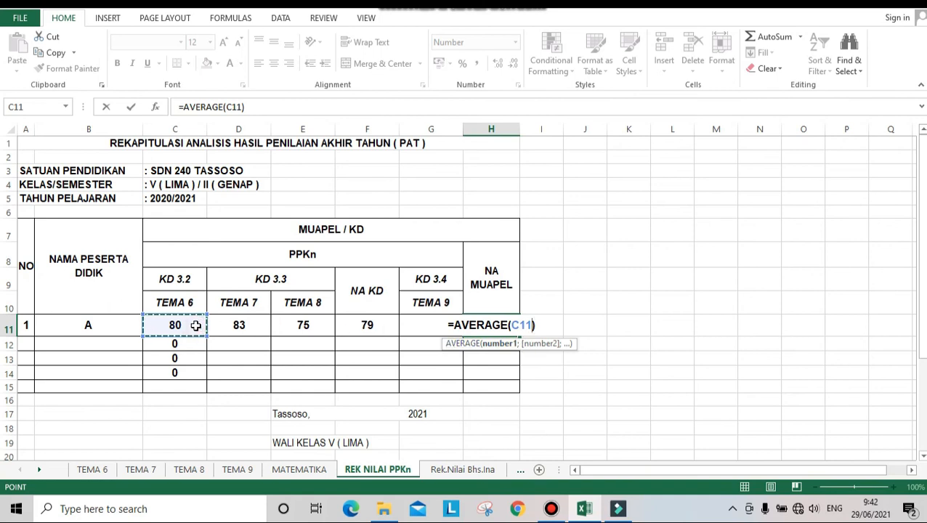
type(";")
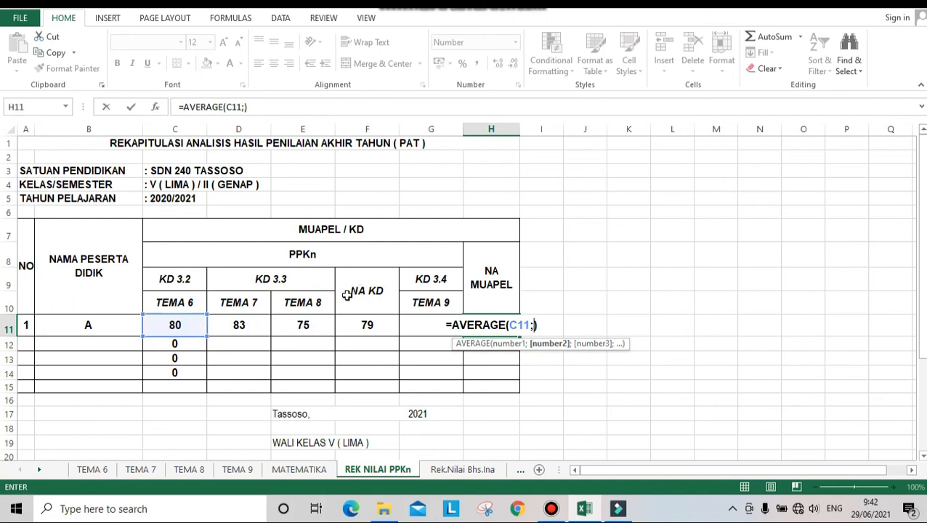
left_click(359, 325)
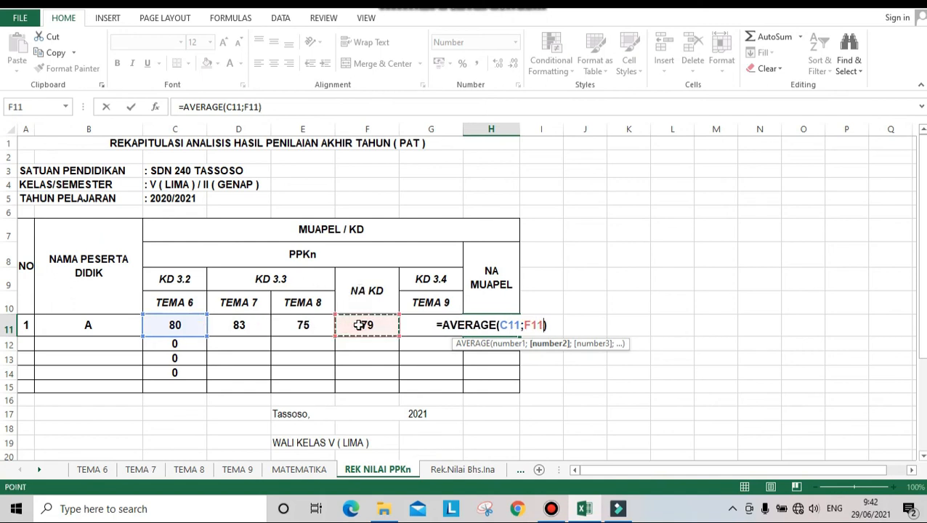
type(";")
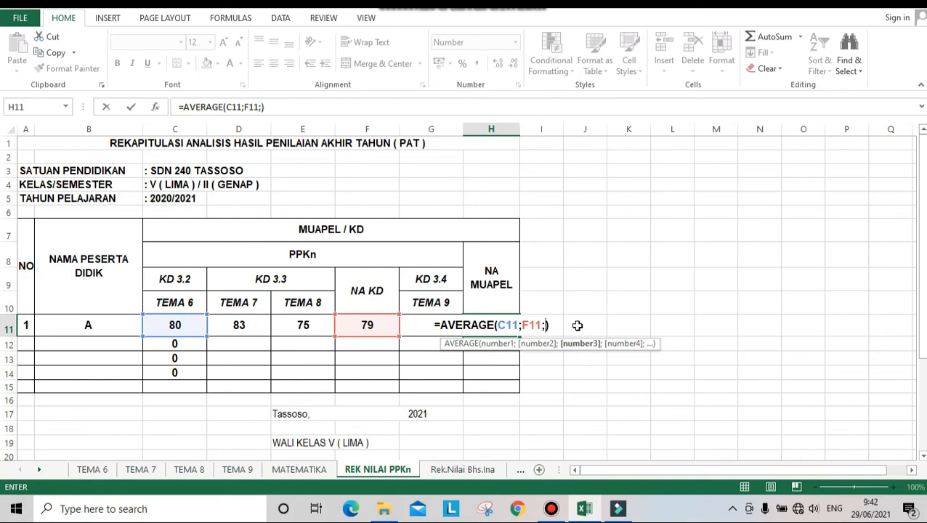
type("G11")
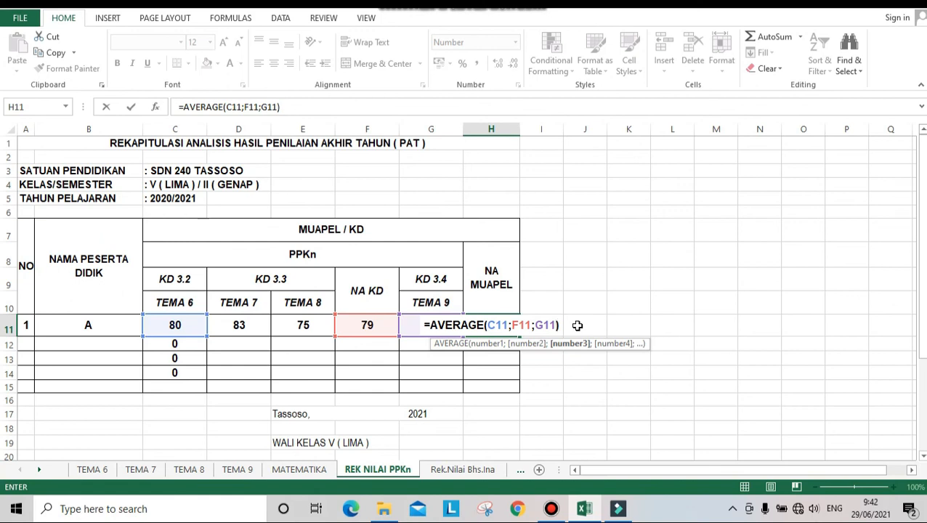
key("Return")
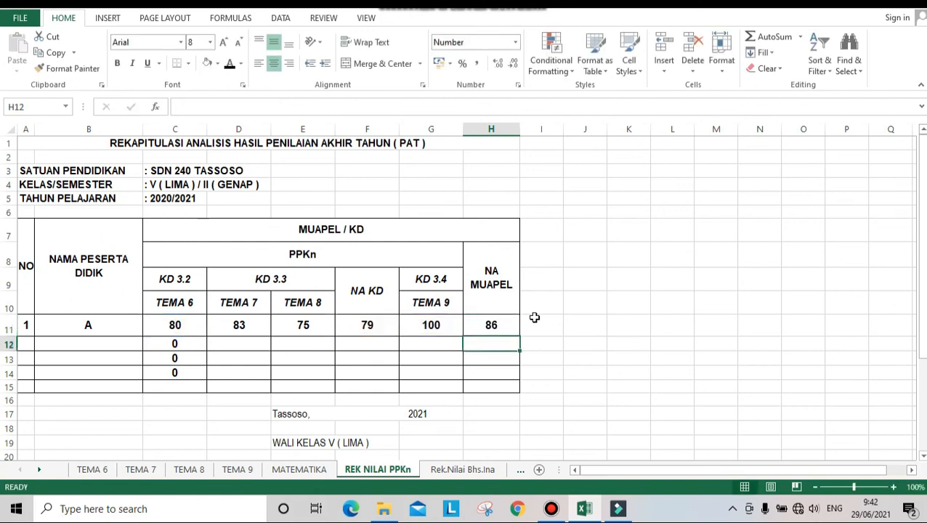
- Review the first student's row in the PPKn recap, the Rek.Nilai Bhs.Ina sheet, and the class teacher's signature block in E17:G23 of the PPKn recap
right_click(499, 329)
key("Escape")
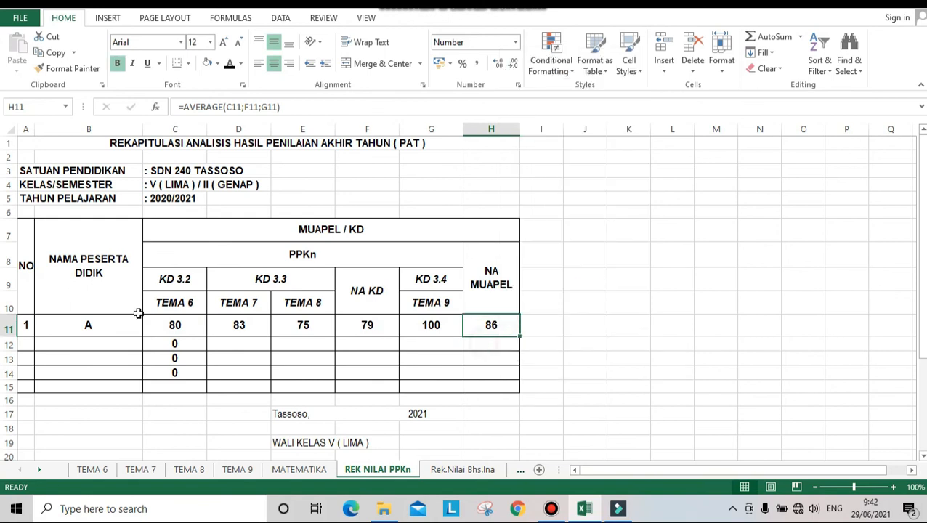
right_click(61, 330)
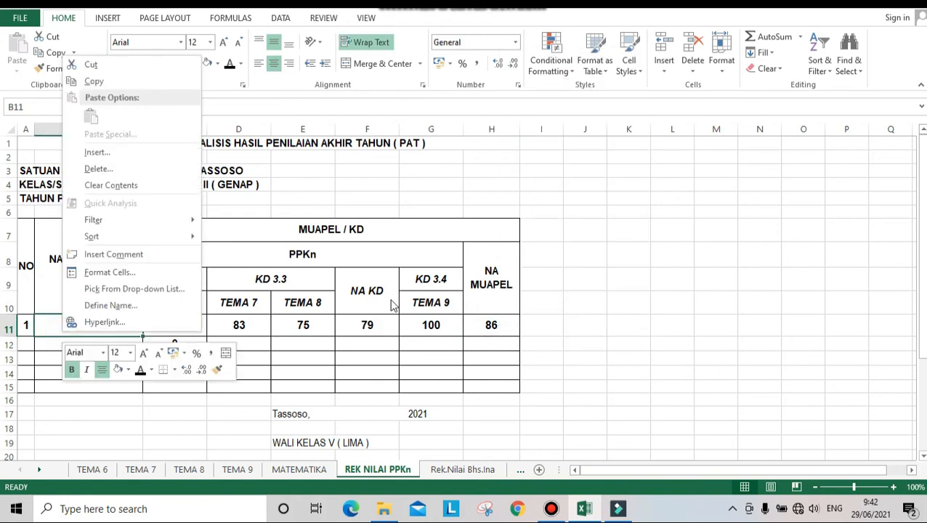
left_click(508, 327)
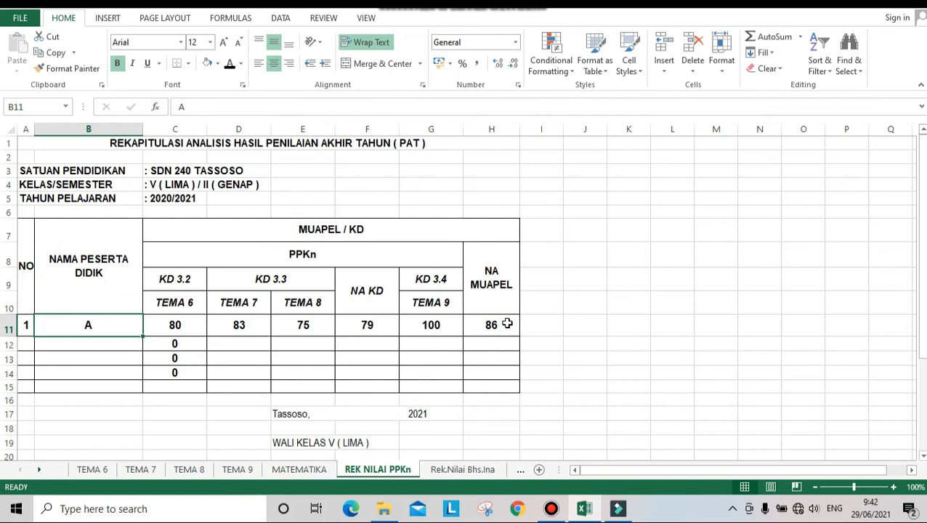
left_click(507, 324)
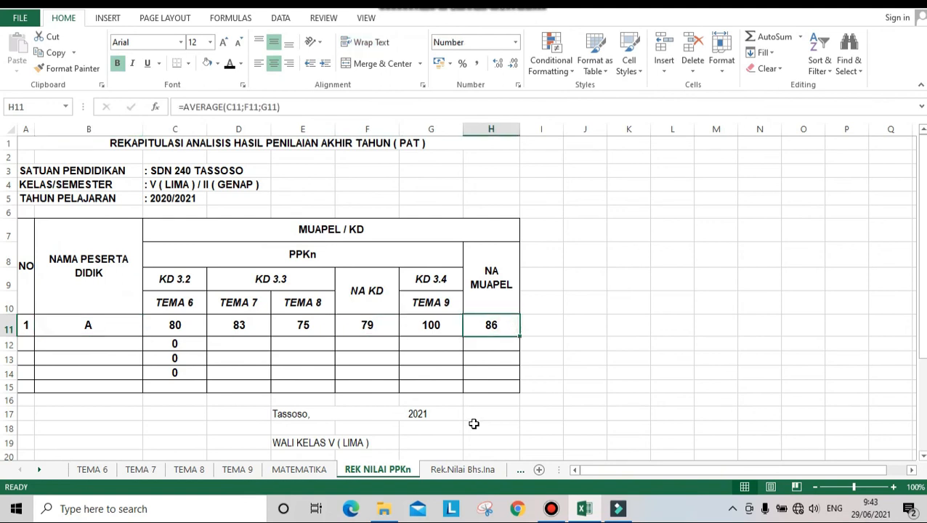
left_click(467, 471)
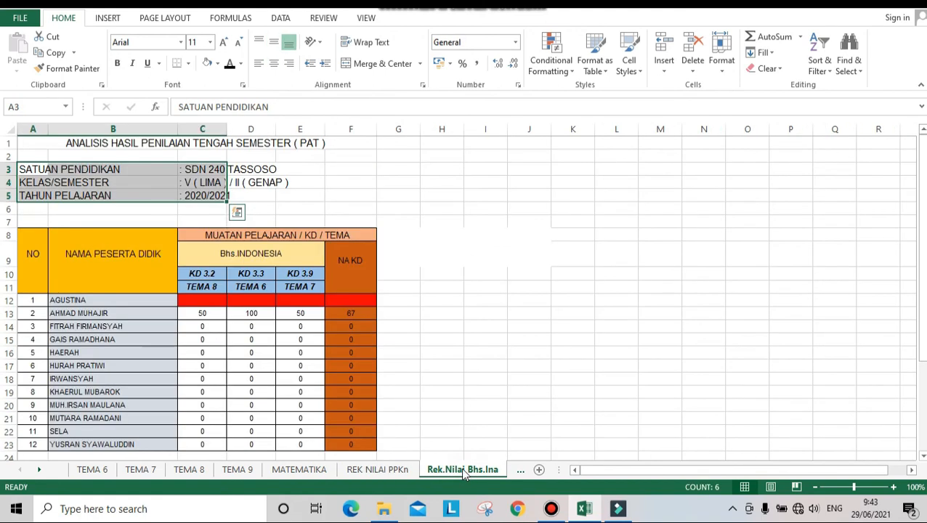
left_click(405, 471)
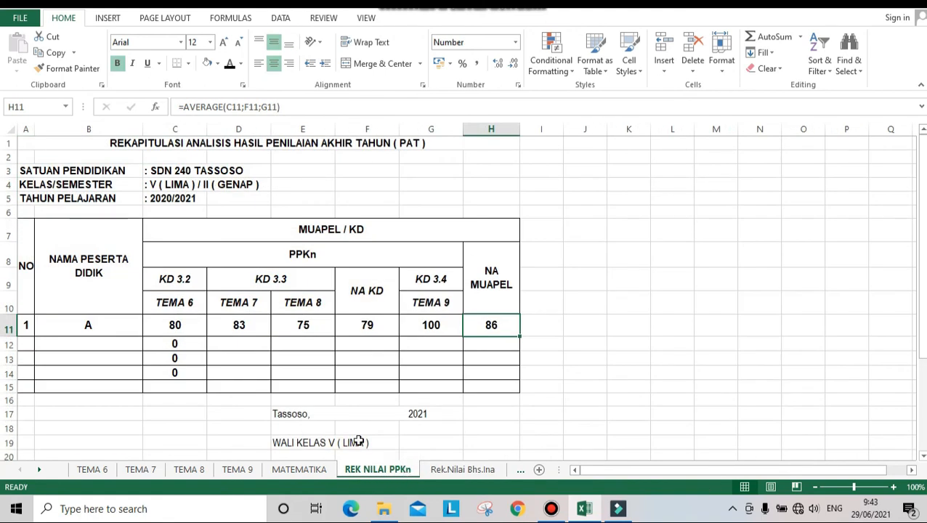
left_click_drag(290, 415, 459, 396)
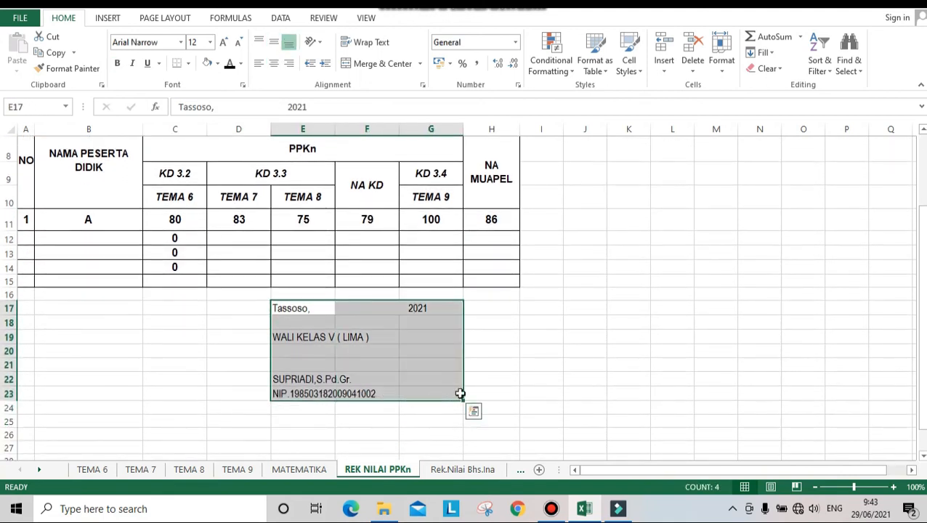
left_click_drag(919, 321, 911, 244)
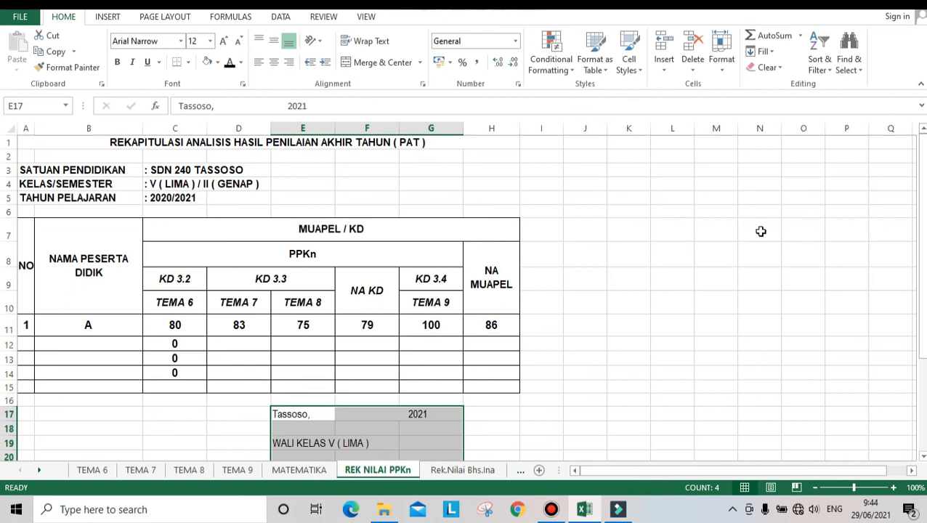
left_click(620, 260)
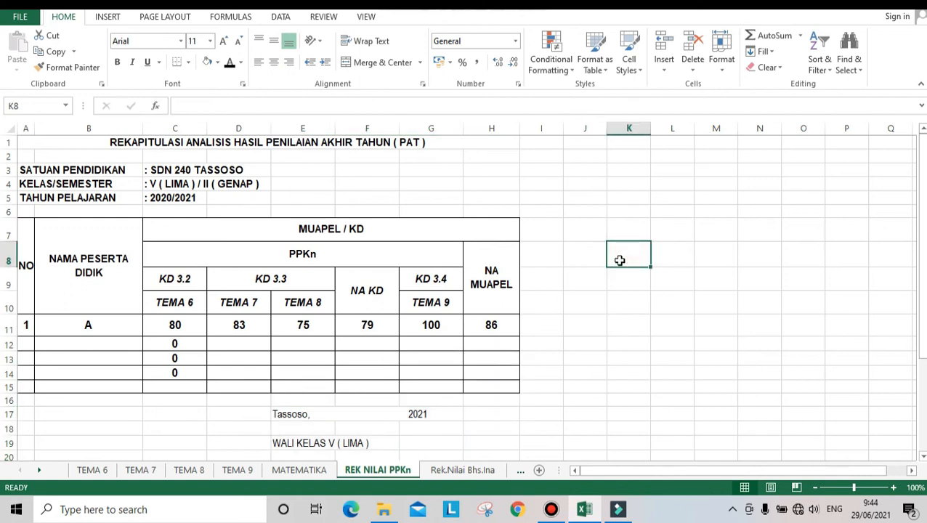